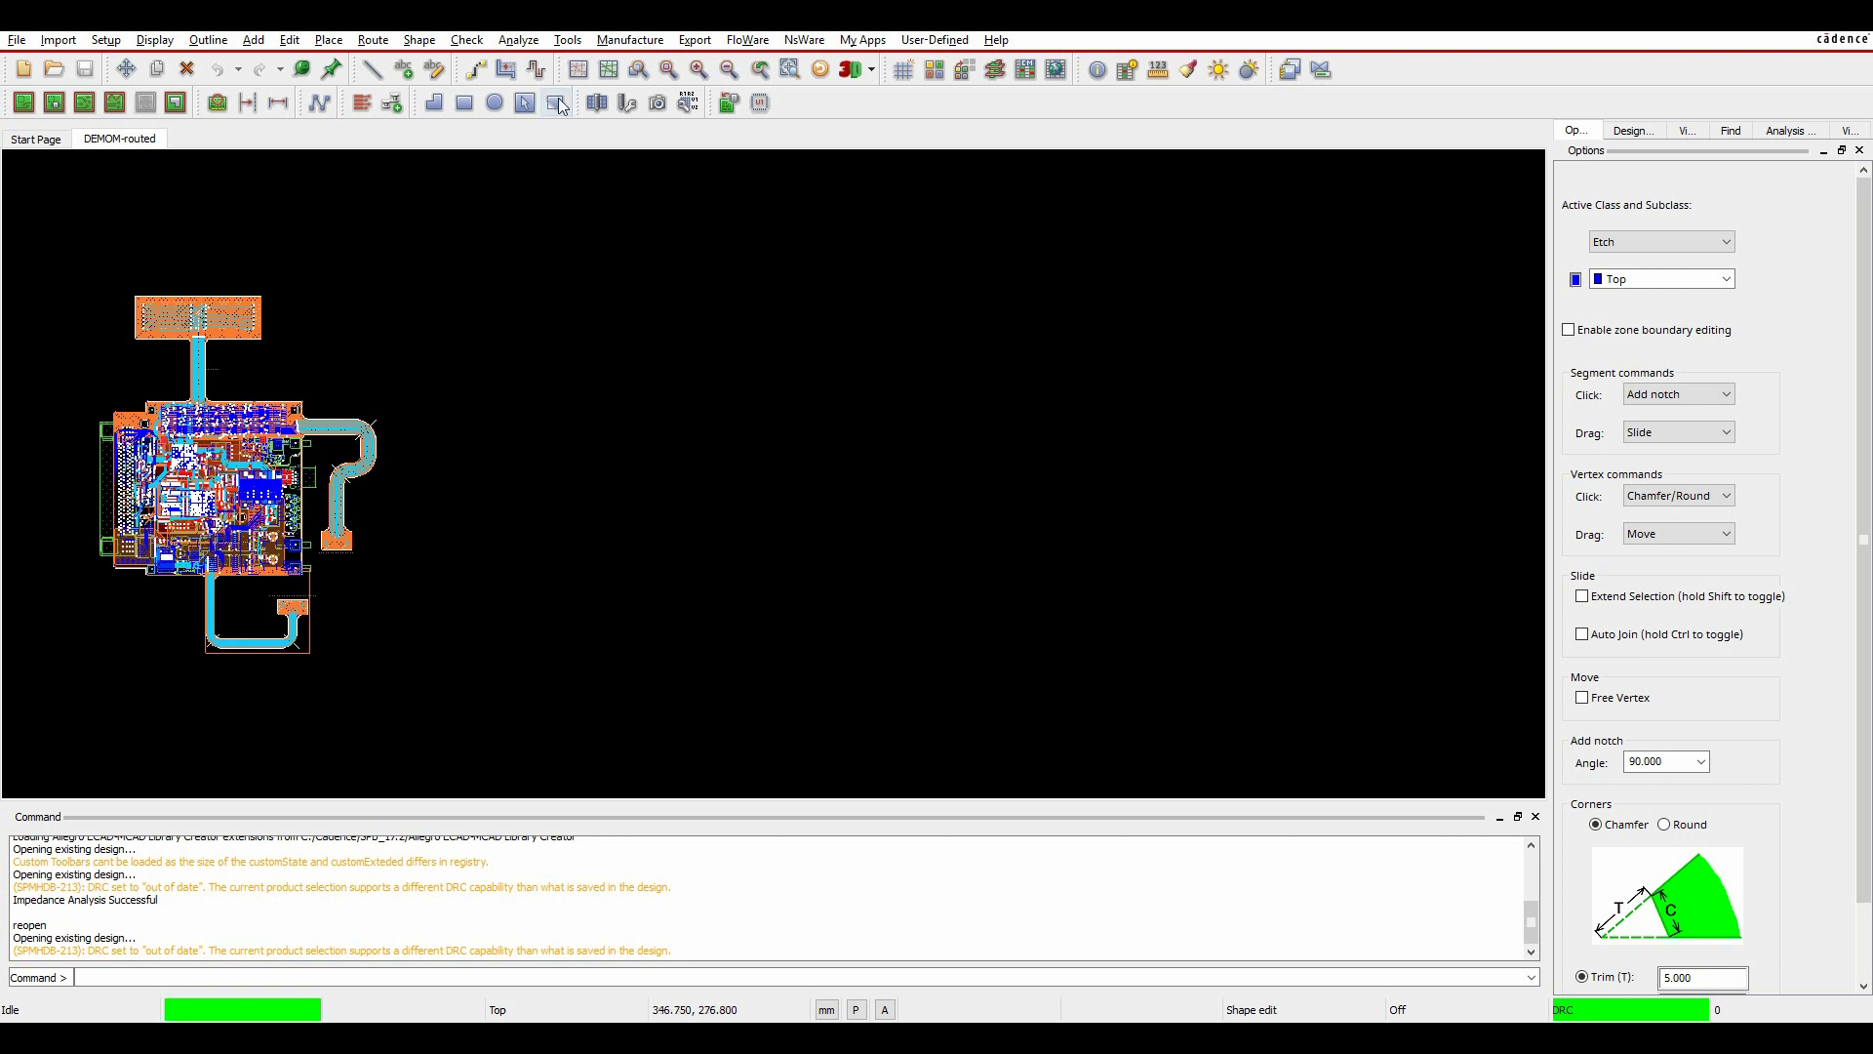
Step: Open the Workflow Manager from the Analyze menu and dock its Analysis Workflows panel as a tab
left_click(537, 44)
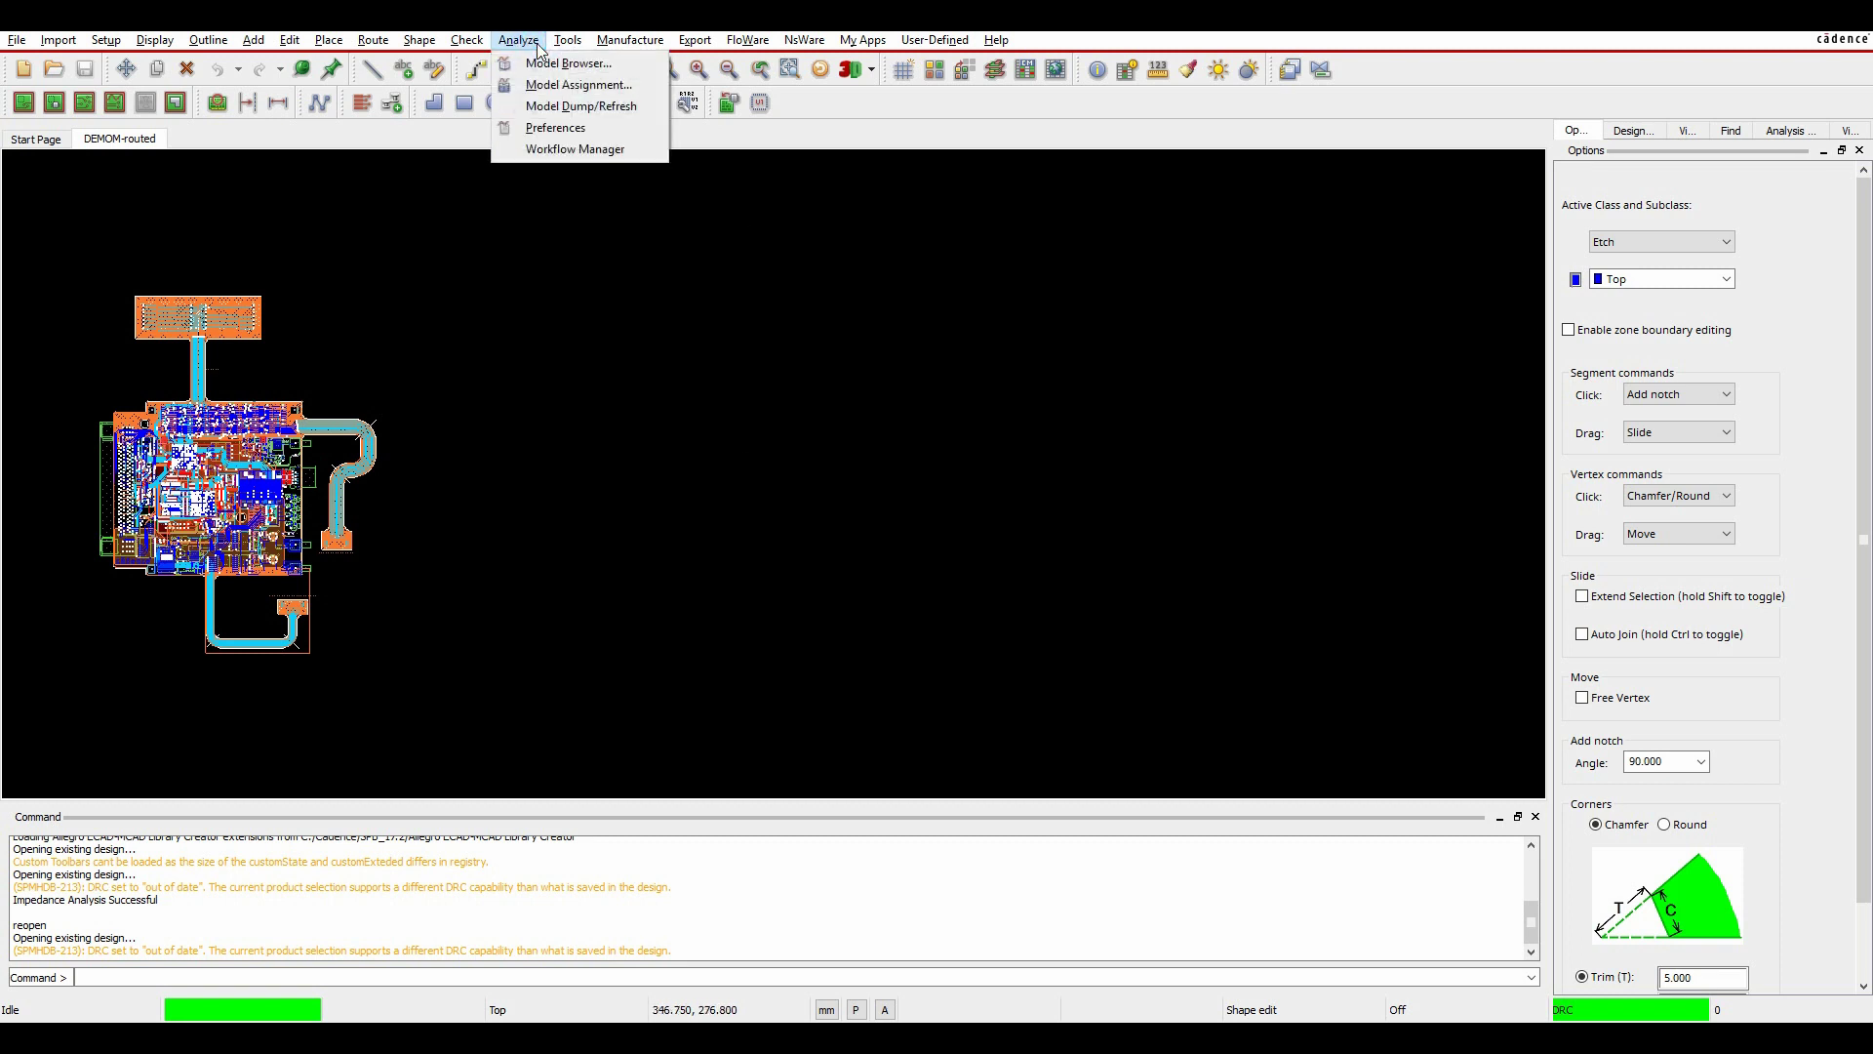
left_click(575, 149)
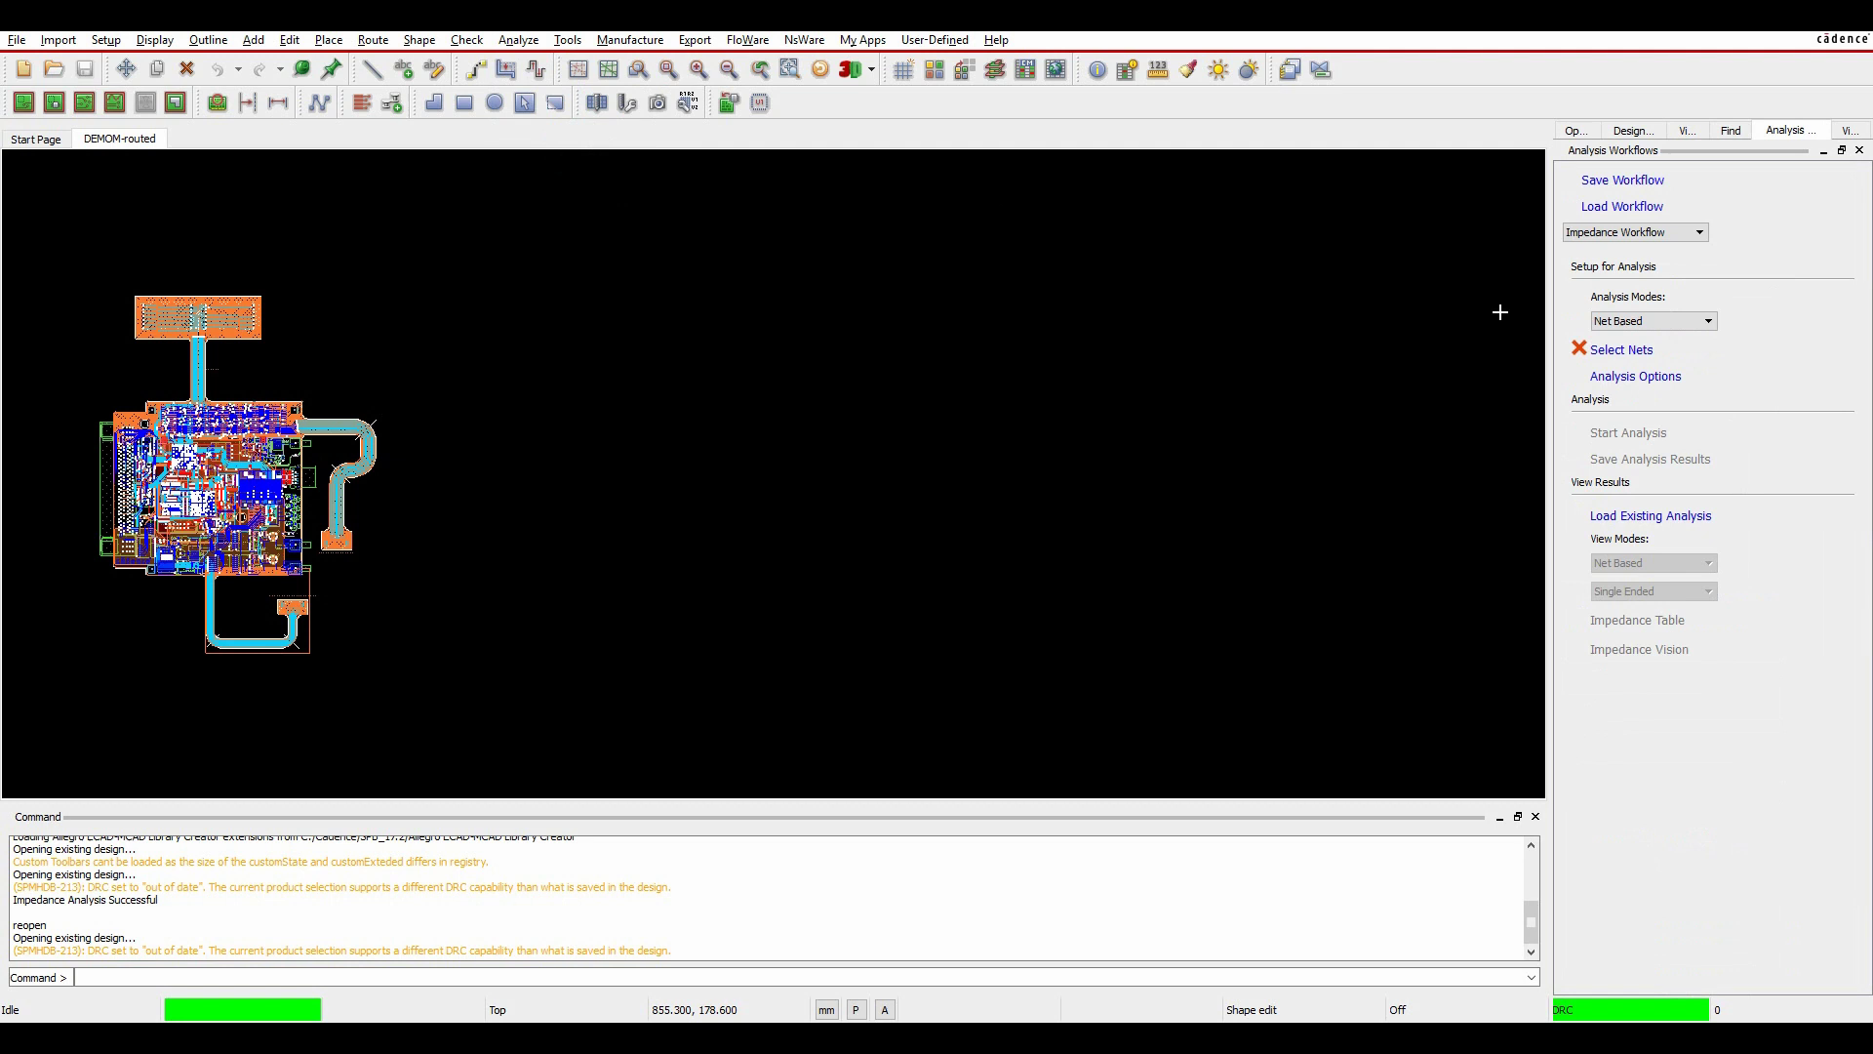
left_click_drag(1737, 152, 1685, 244)
left_click_drag(1664, 137, 1692, 324)
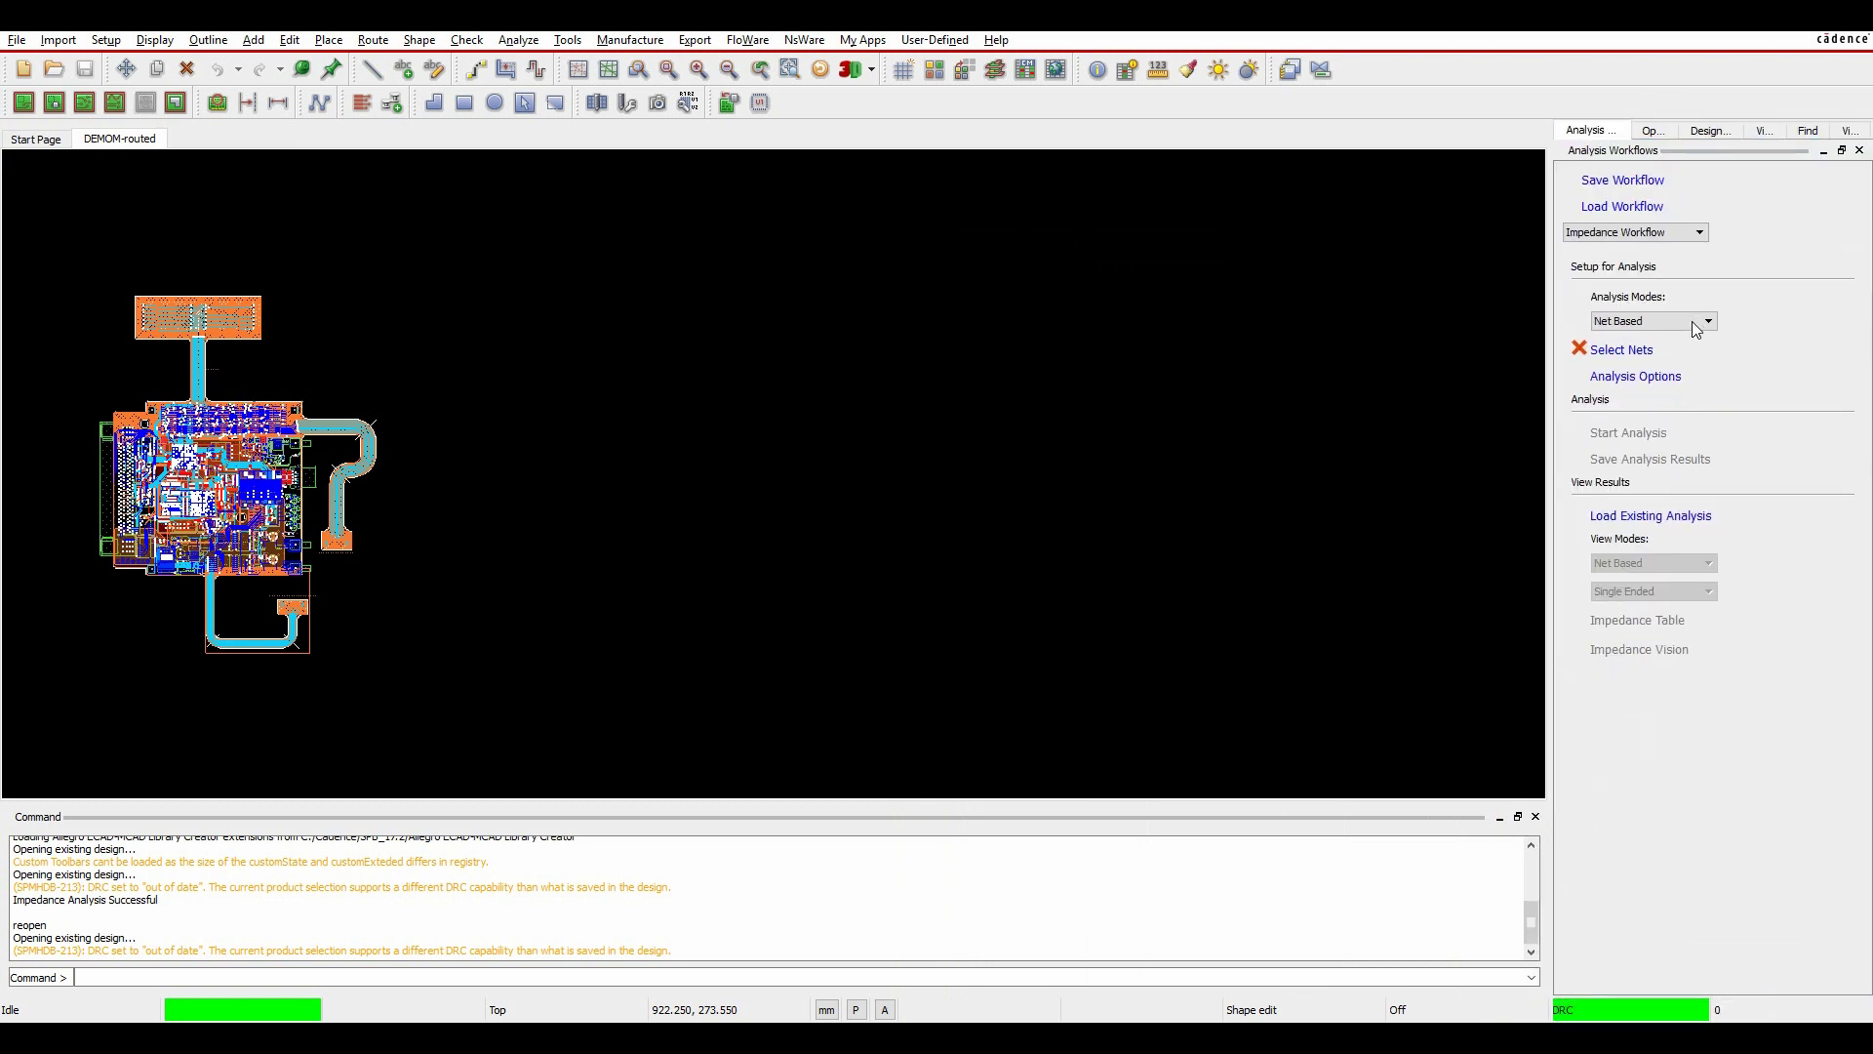
Step: Keep Impedance Workflow, set Analysis Modes to Directed Group, and bring up Select Directed Groups
left_click(1639, 234)
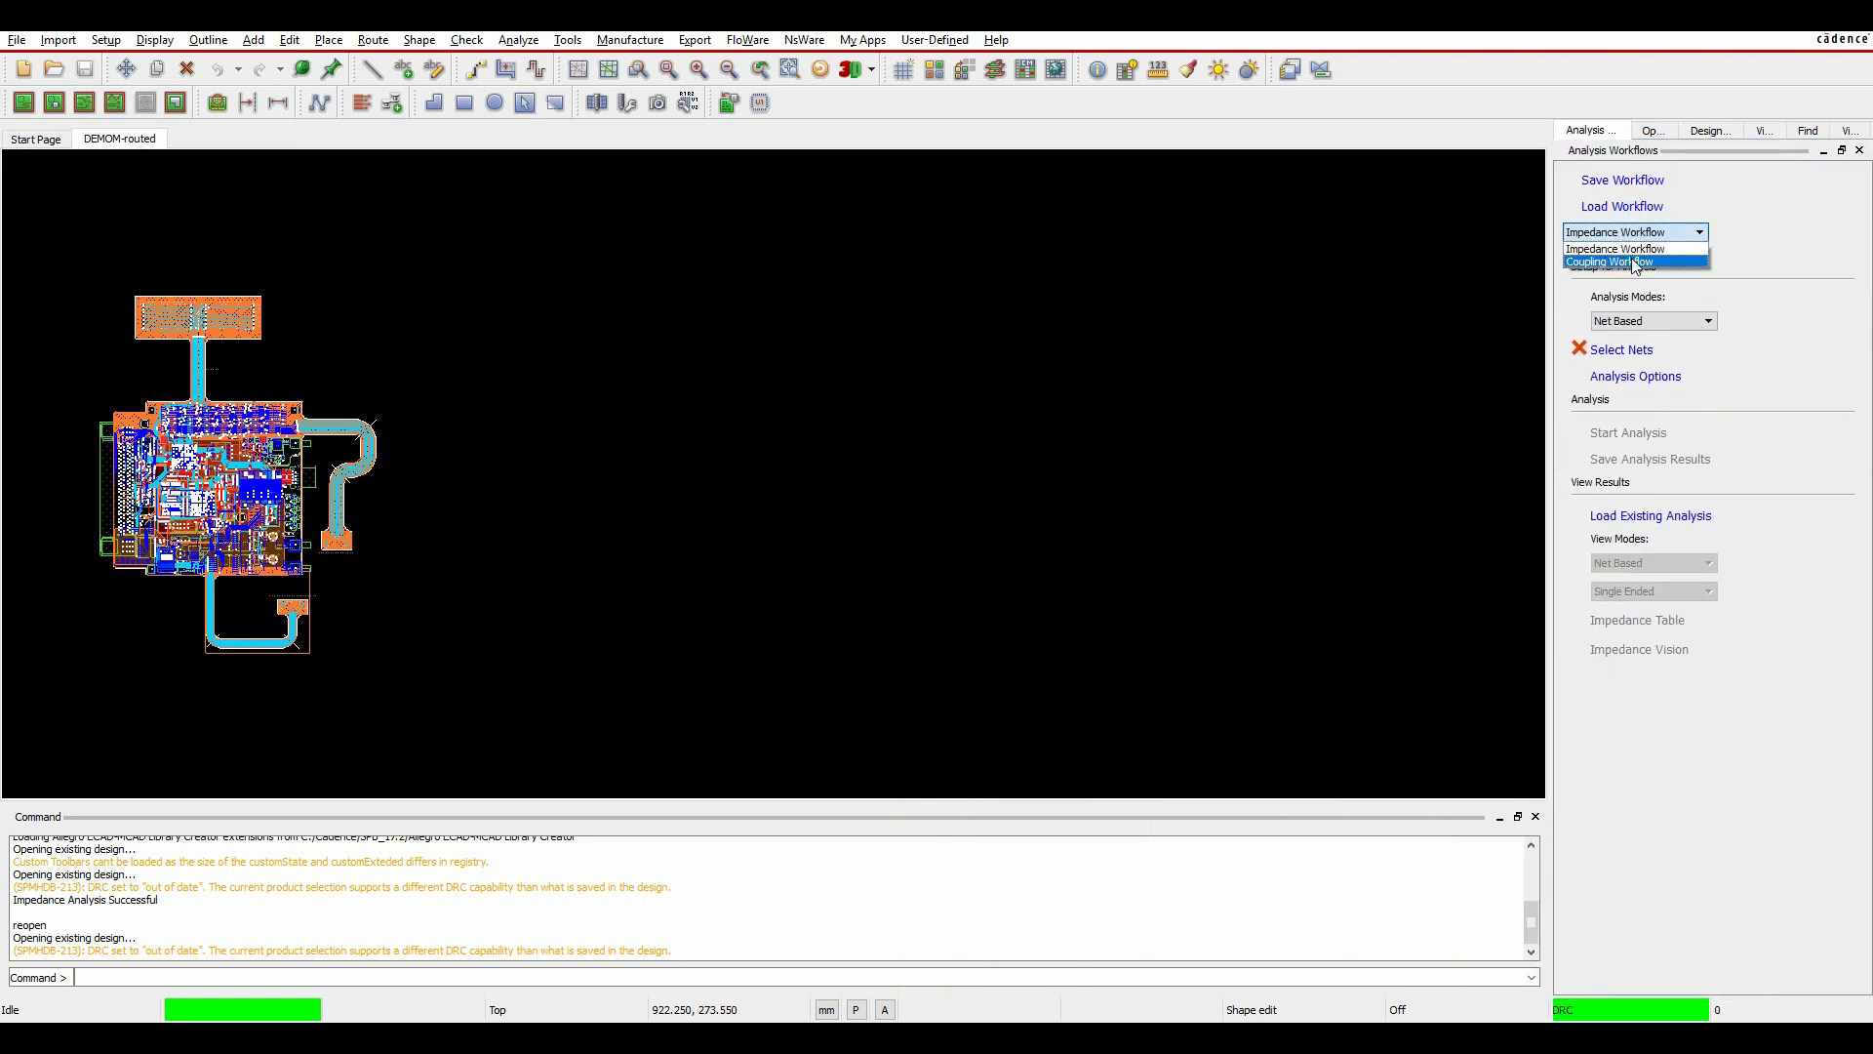
left_click(1625, 248)
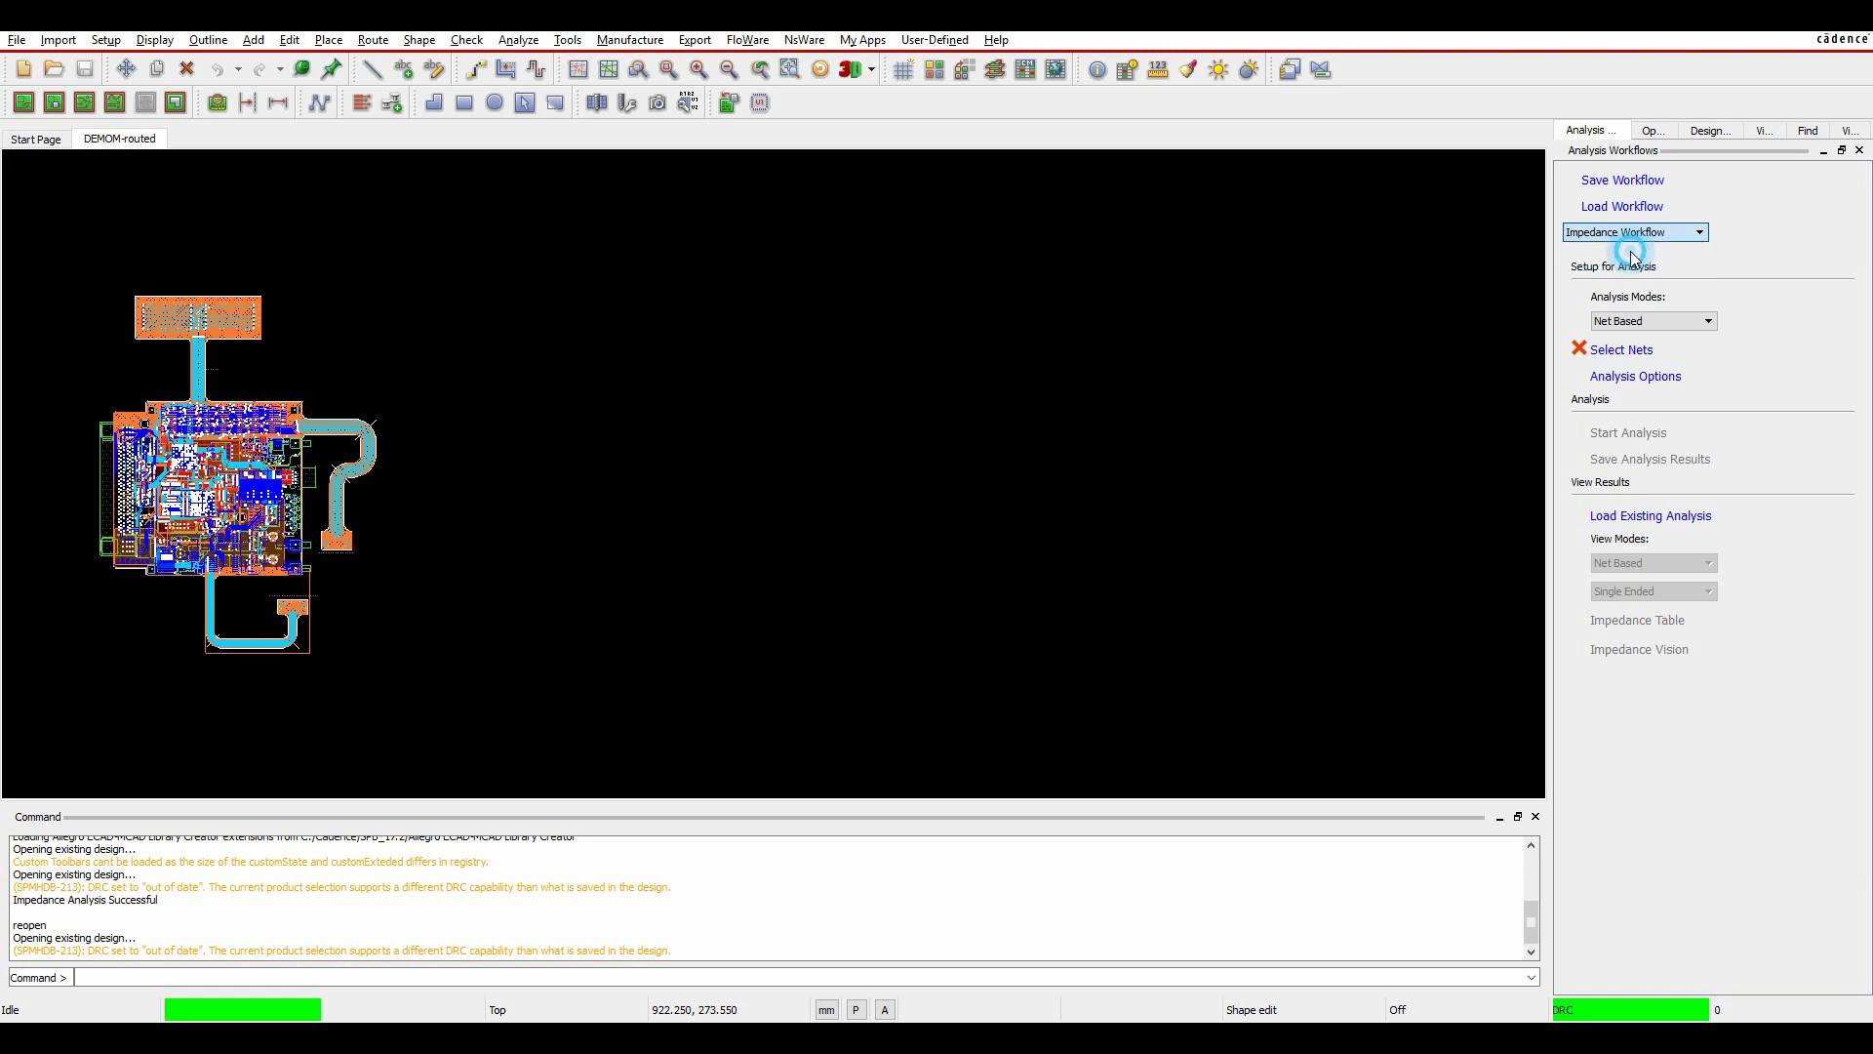
left_click(1621, 351)
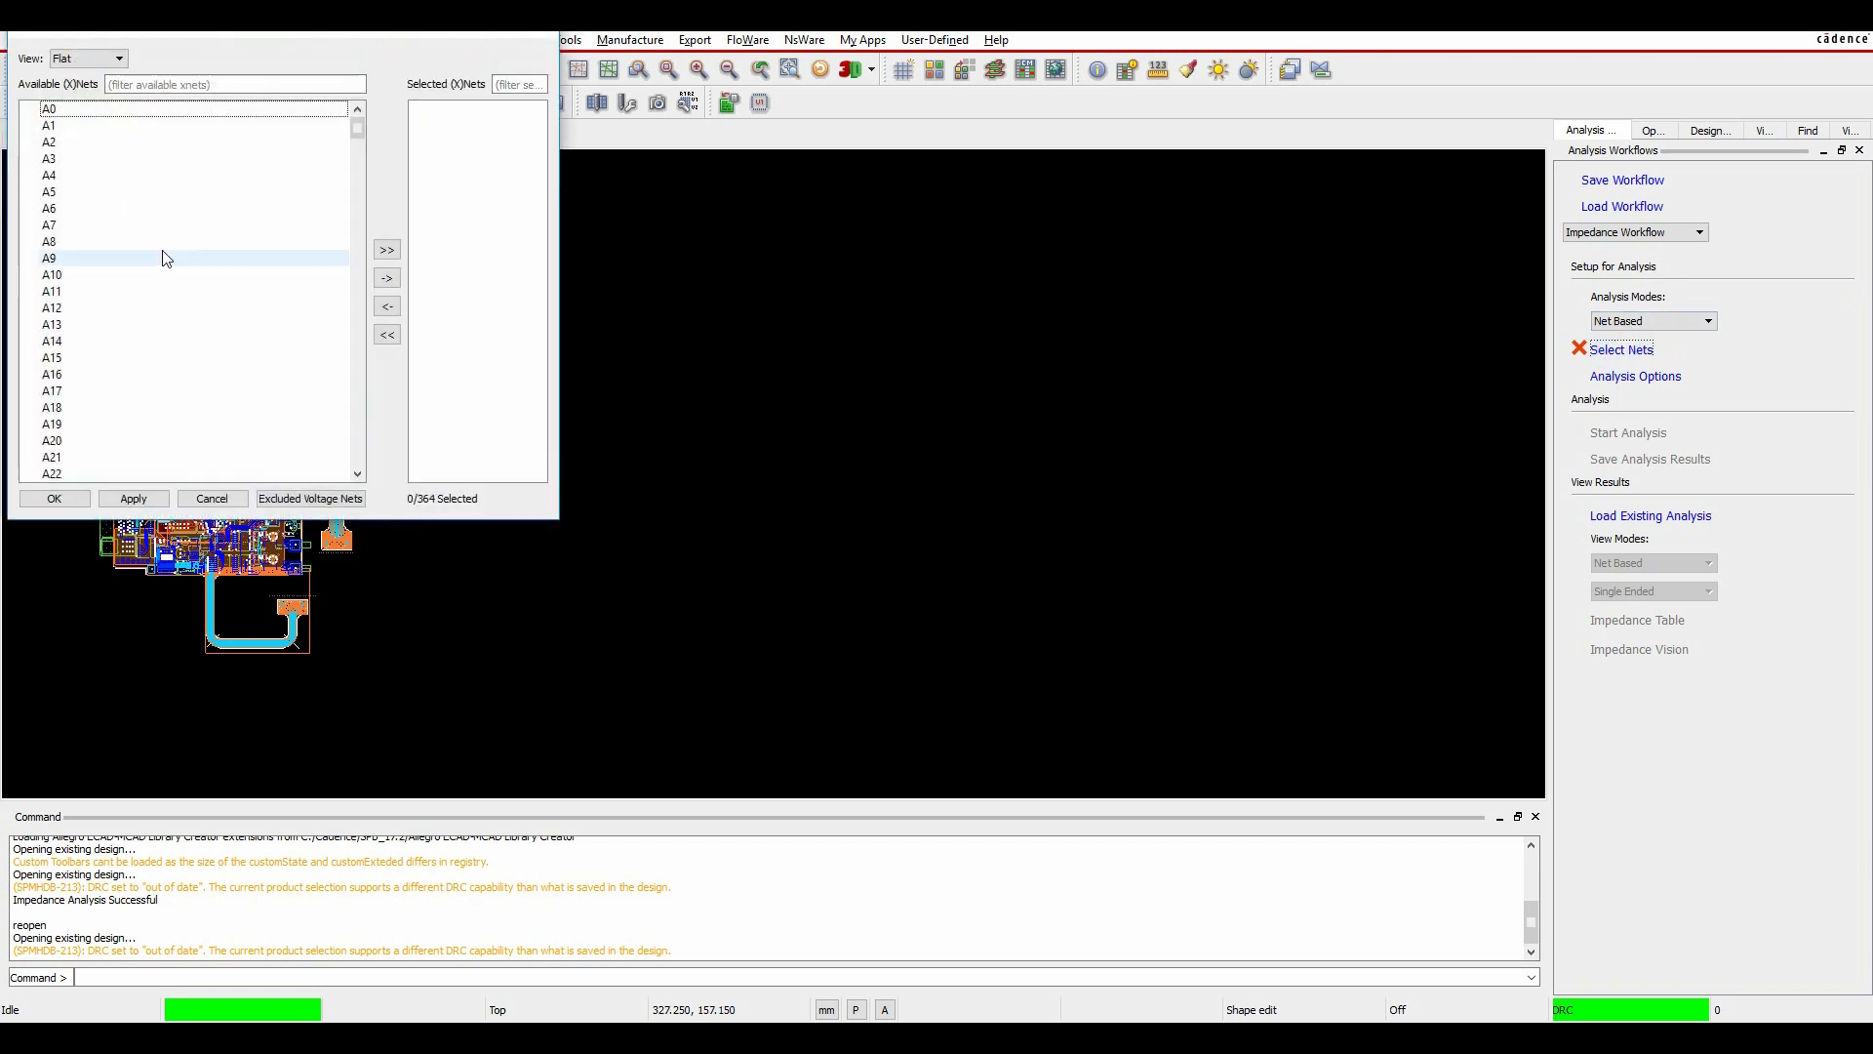
left_click(228, 501)
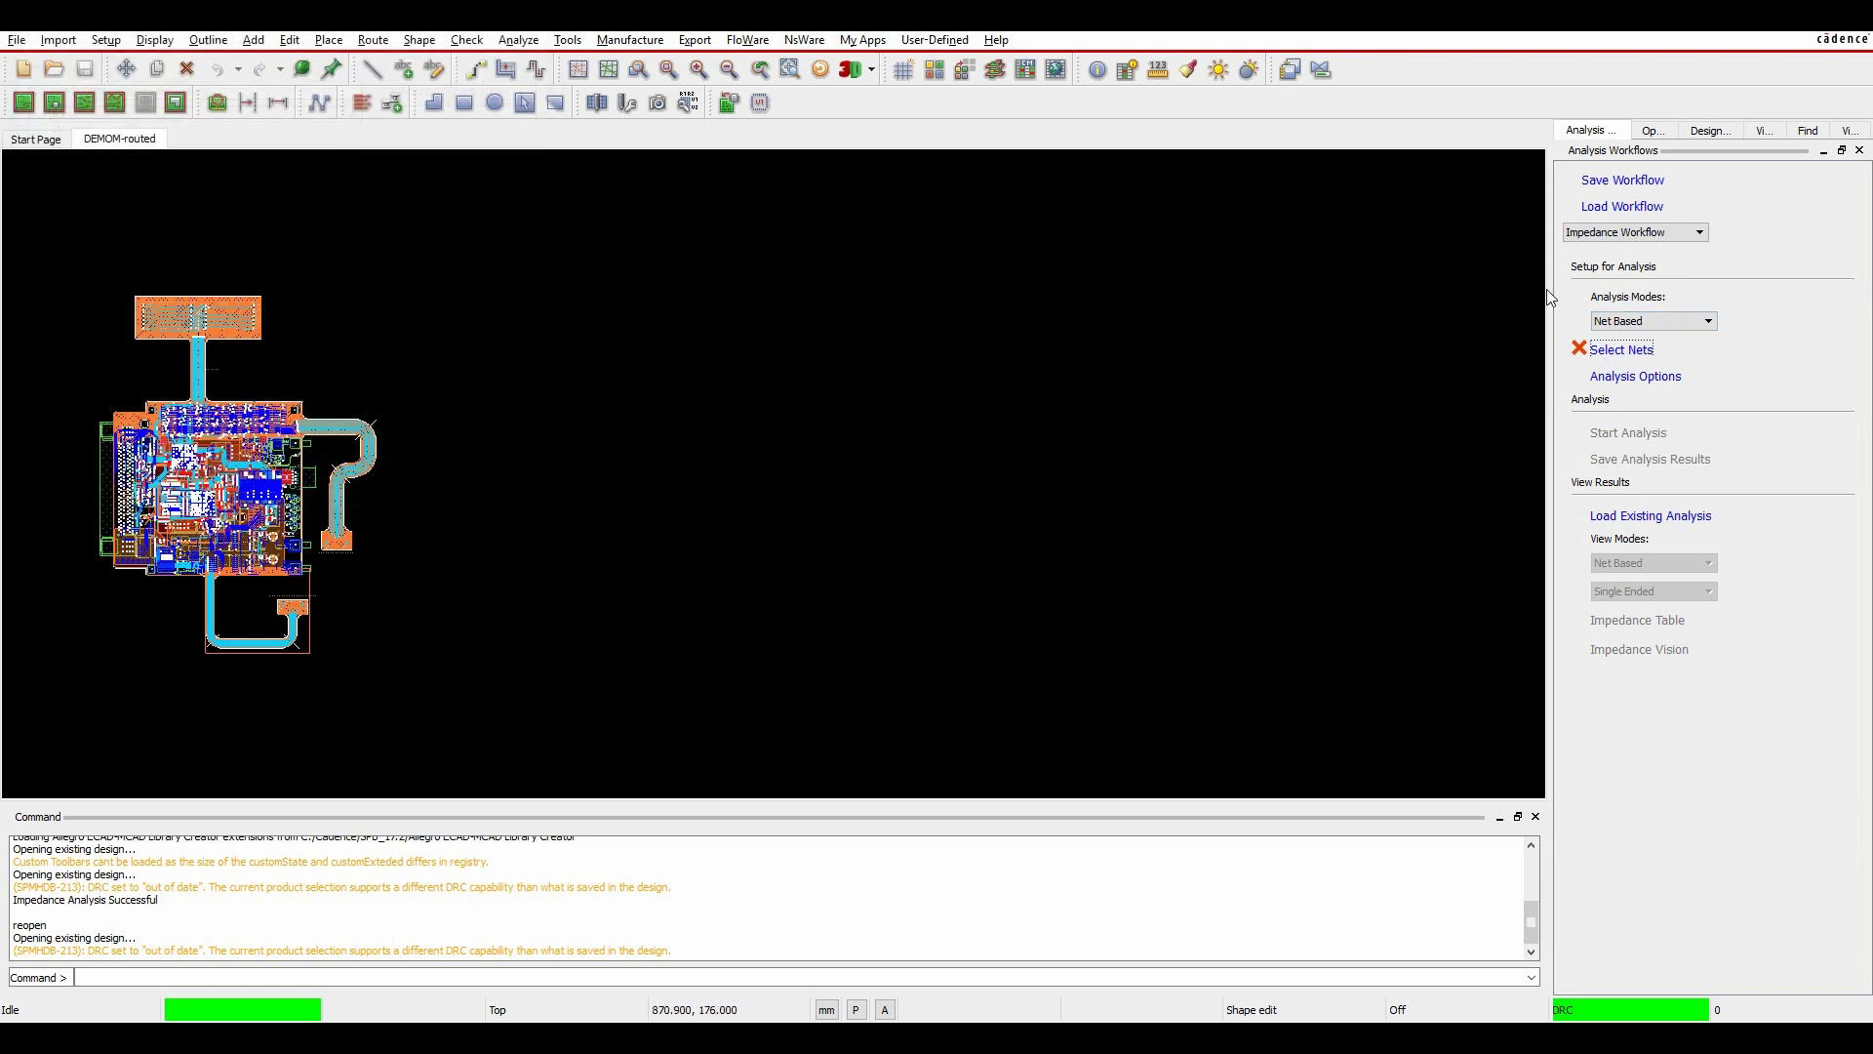
left_click(1649, 322)
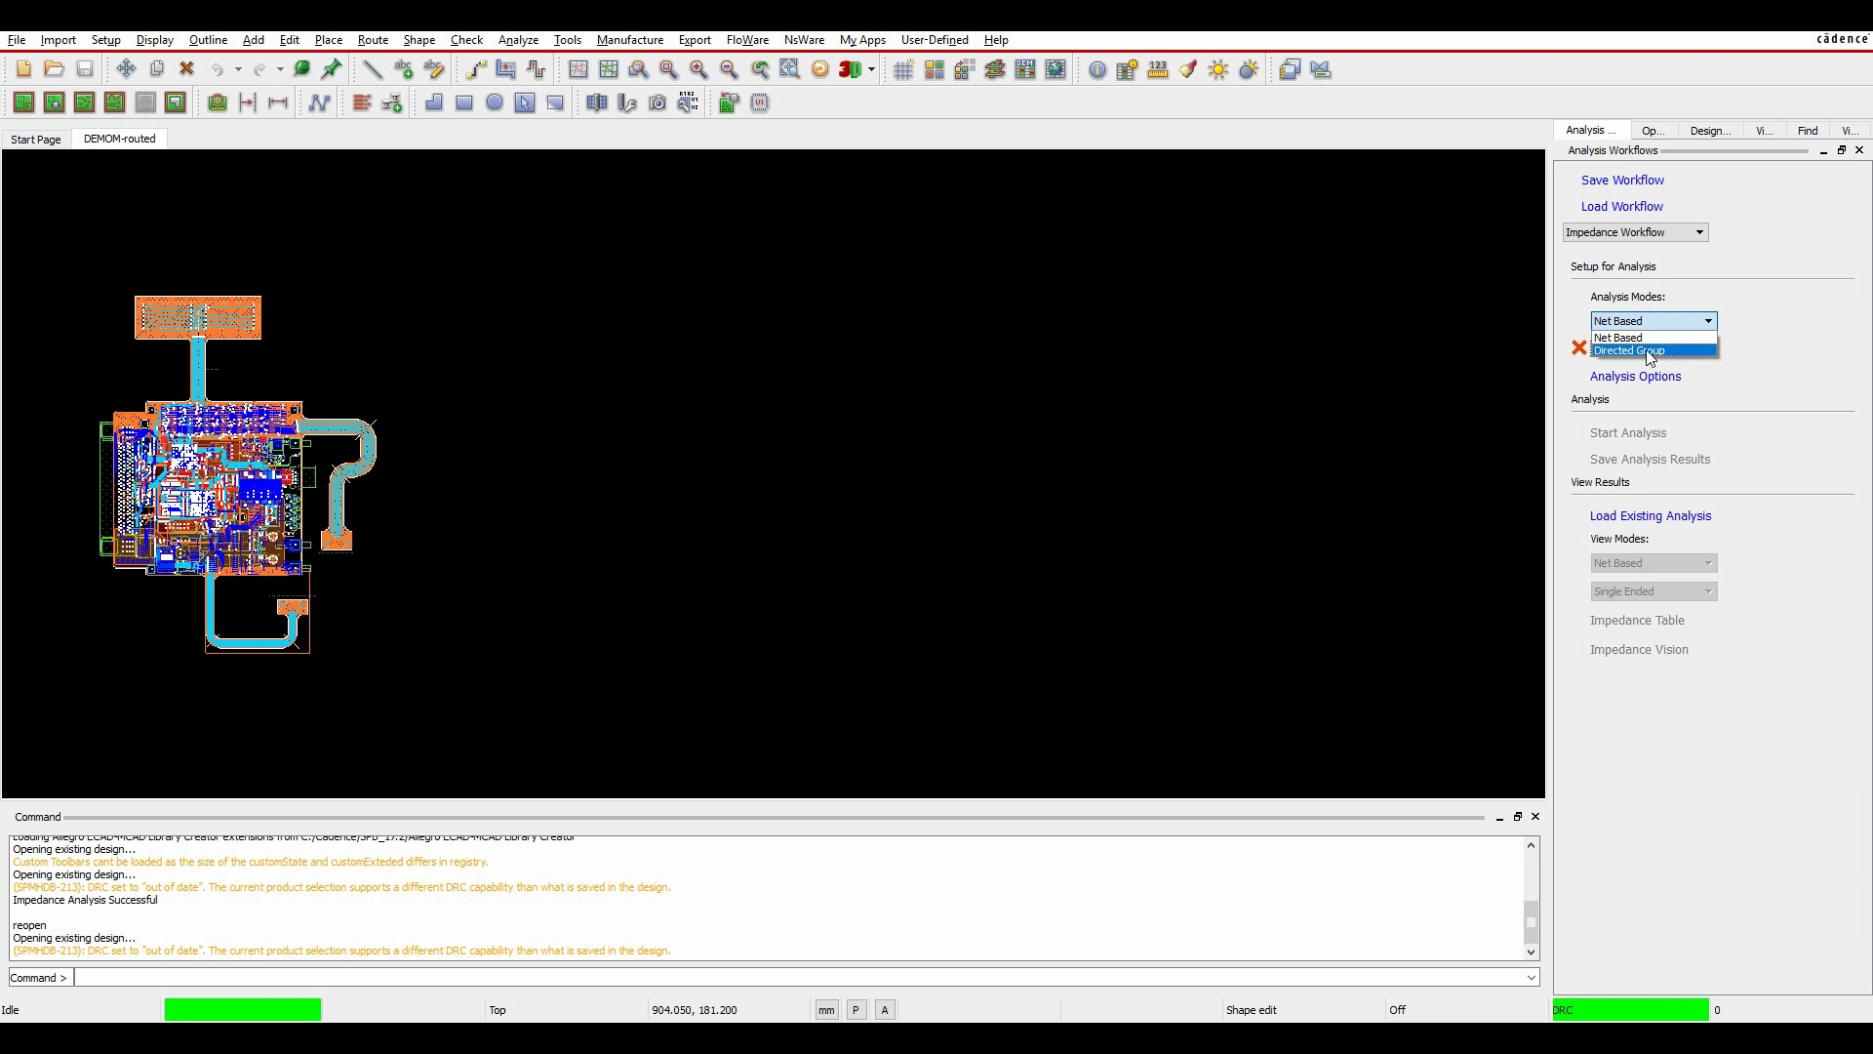
left_click(1649, 350)
left_click(1648, 354)
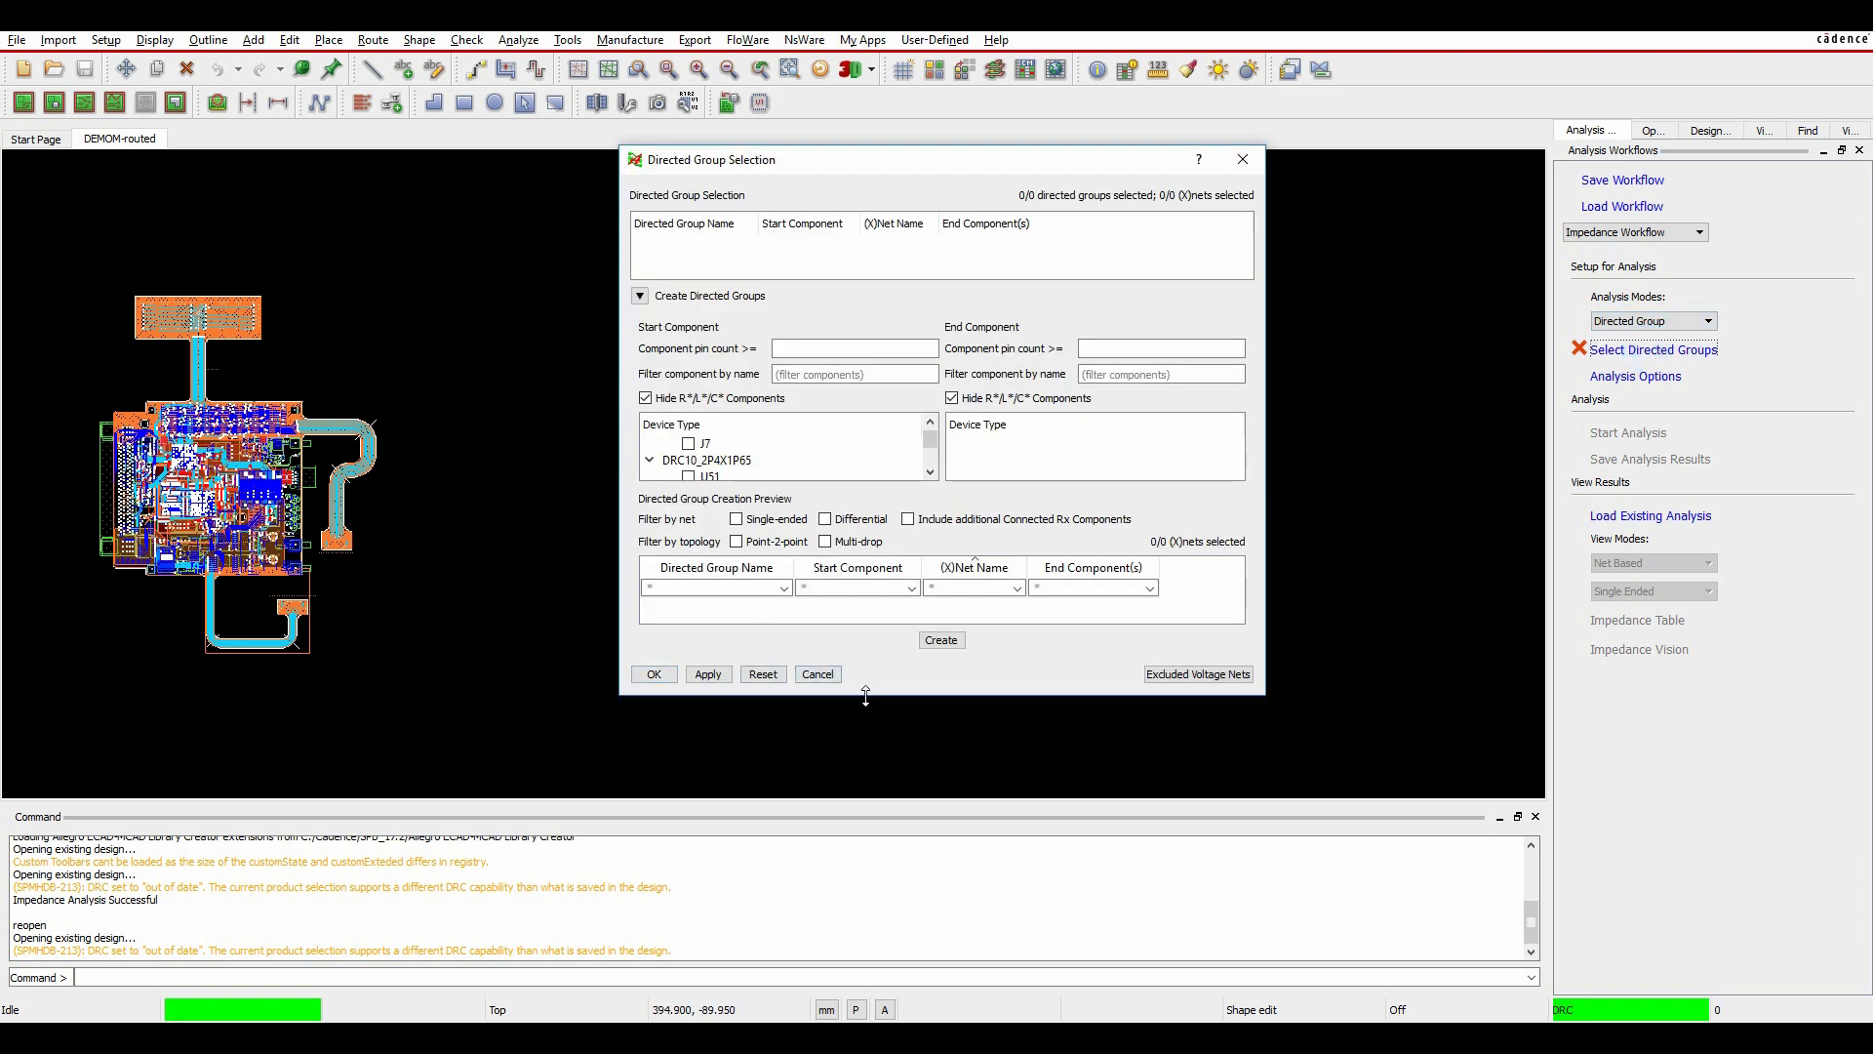
Step: Create directed group DG_U2_U12 with U2 as the start and U12 and U13 as end components
left_click_drag(865, 694, 886, 924)
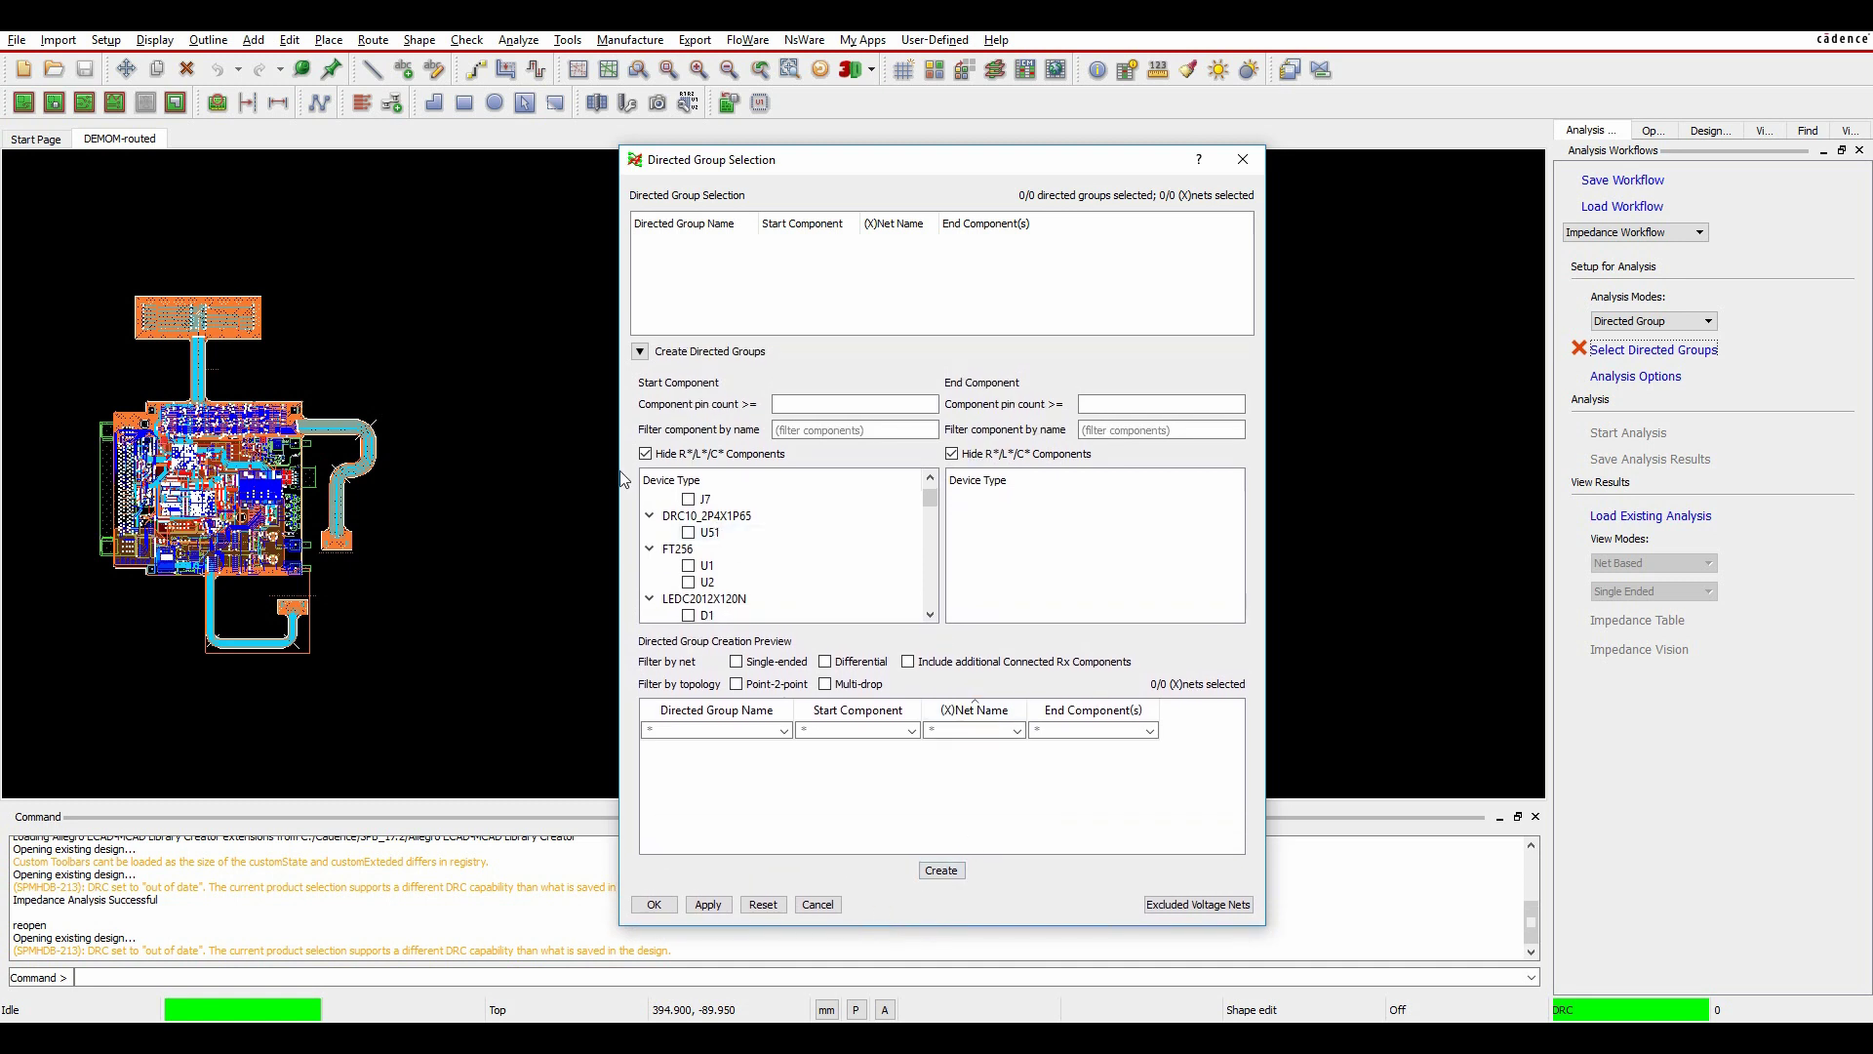
left_click(646, 455)
left_click(646, 454)
scroll(693, 541, "down", 1)
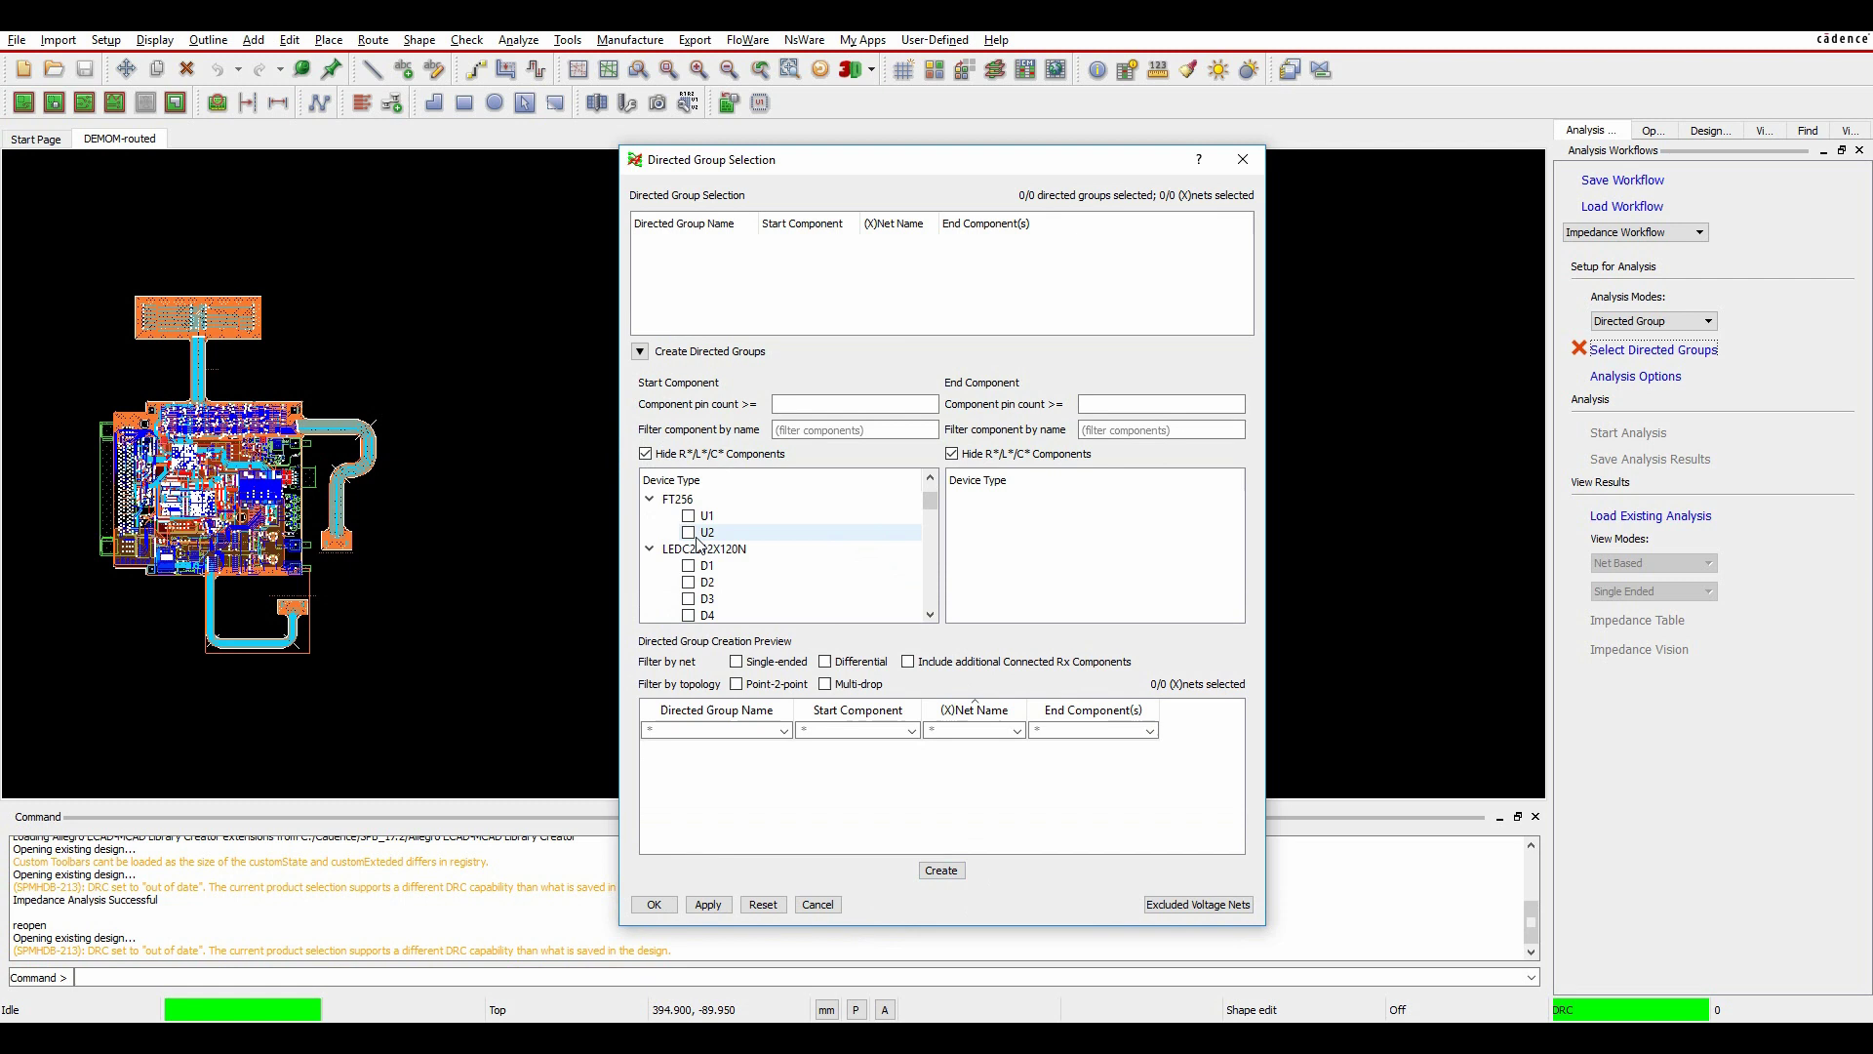
left_click(689, 532)
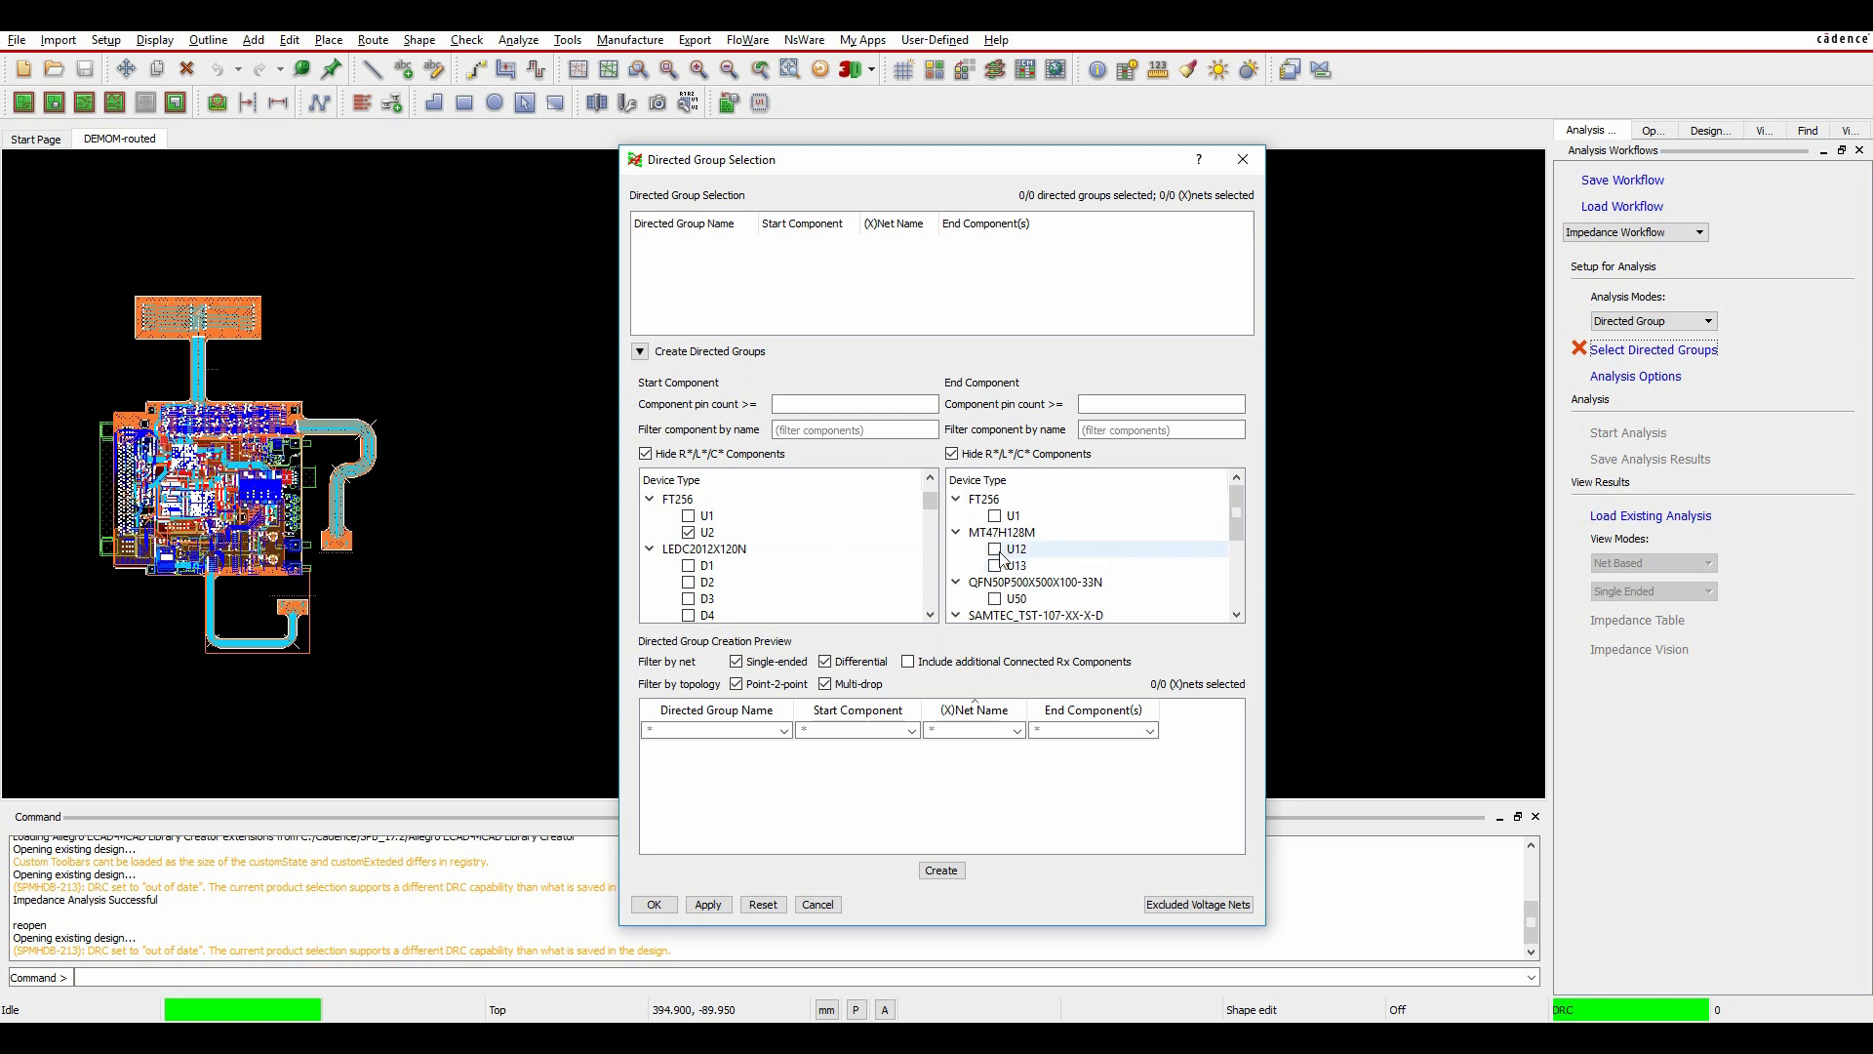
left_click(995, 549)
left_click(995, 566)
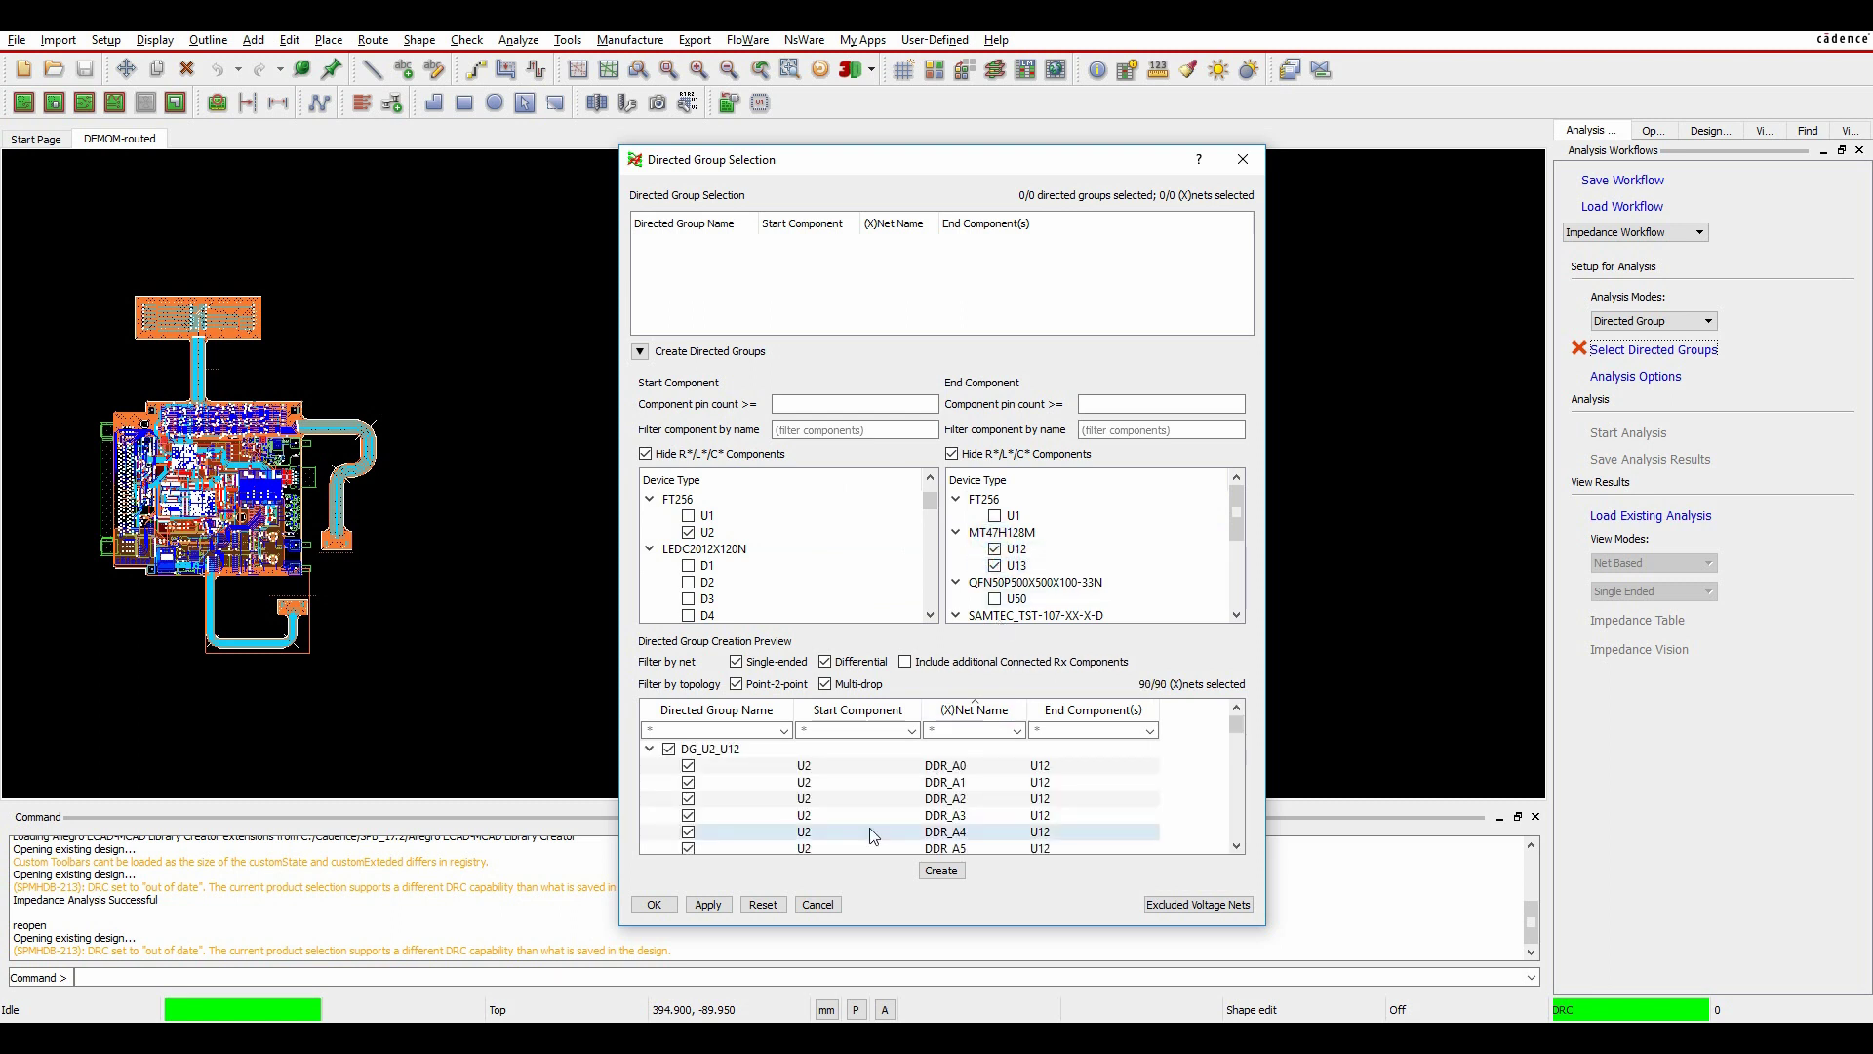
left_click(942, 870)
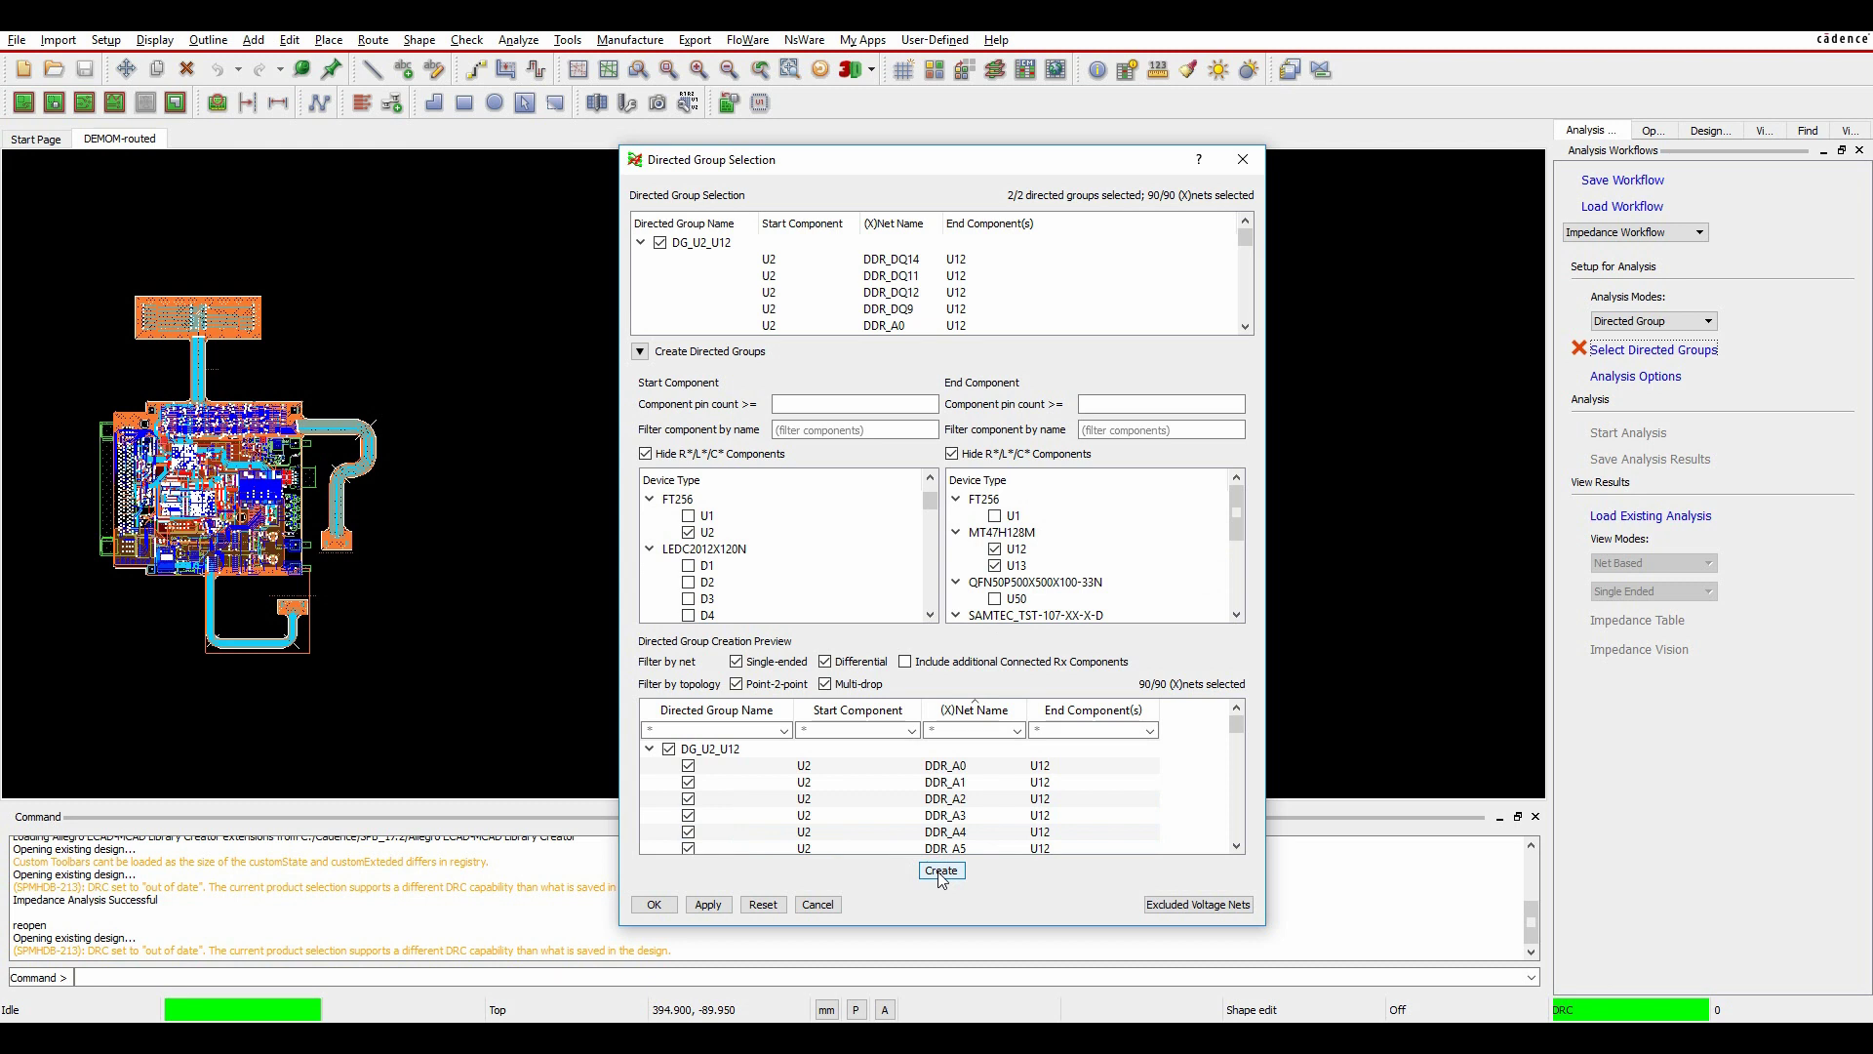
scroll(972, 274, "down", 3)
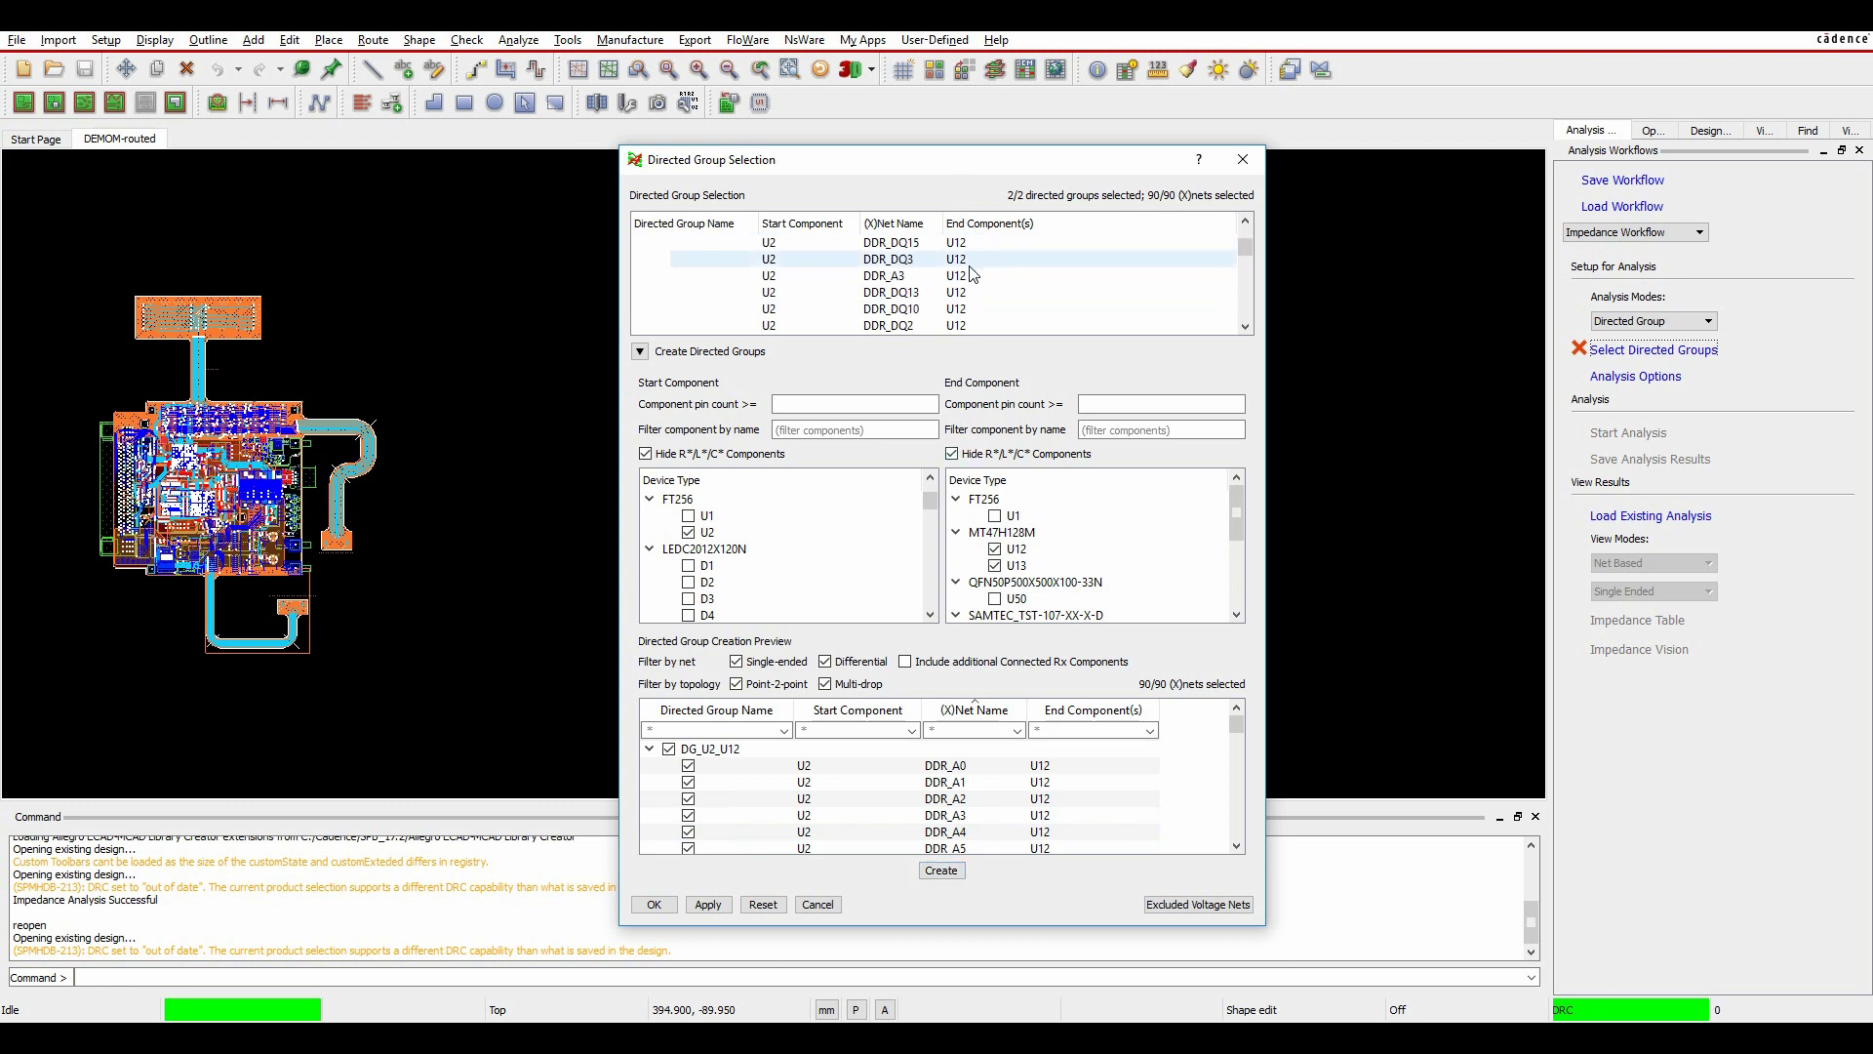
Step: Confirm the directed group selection, run the impedance analysis, and color the traces by impedance
left_click(654, 905)
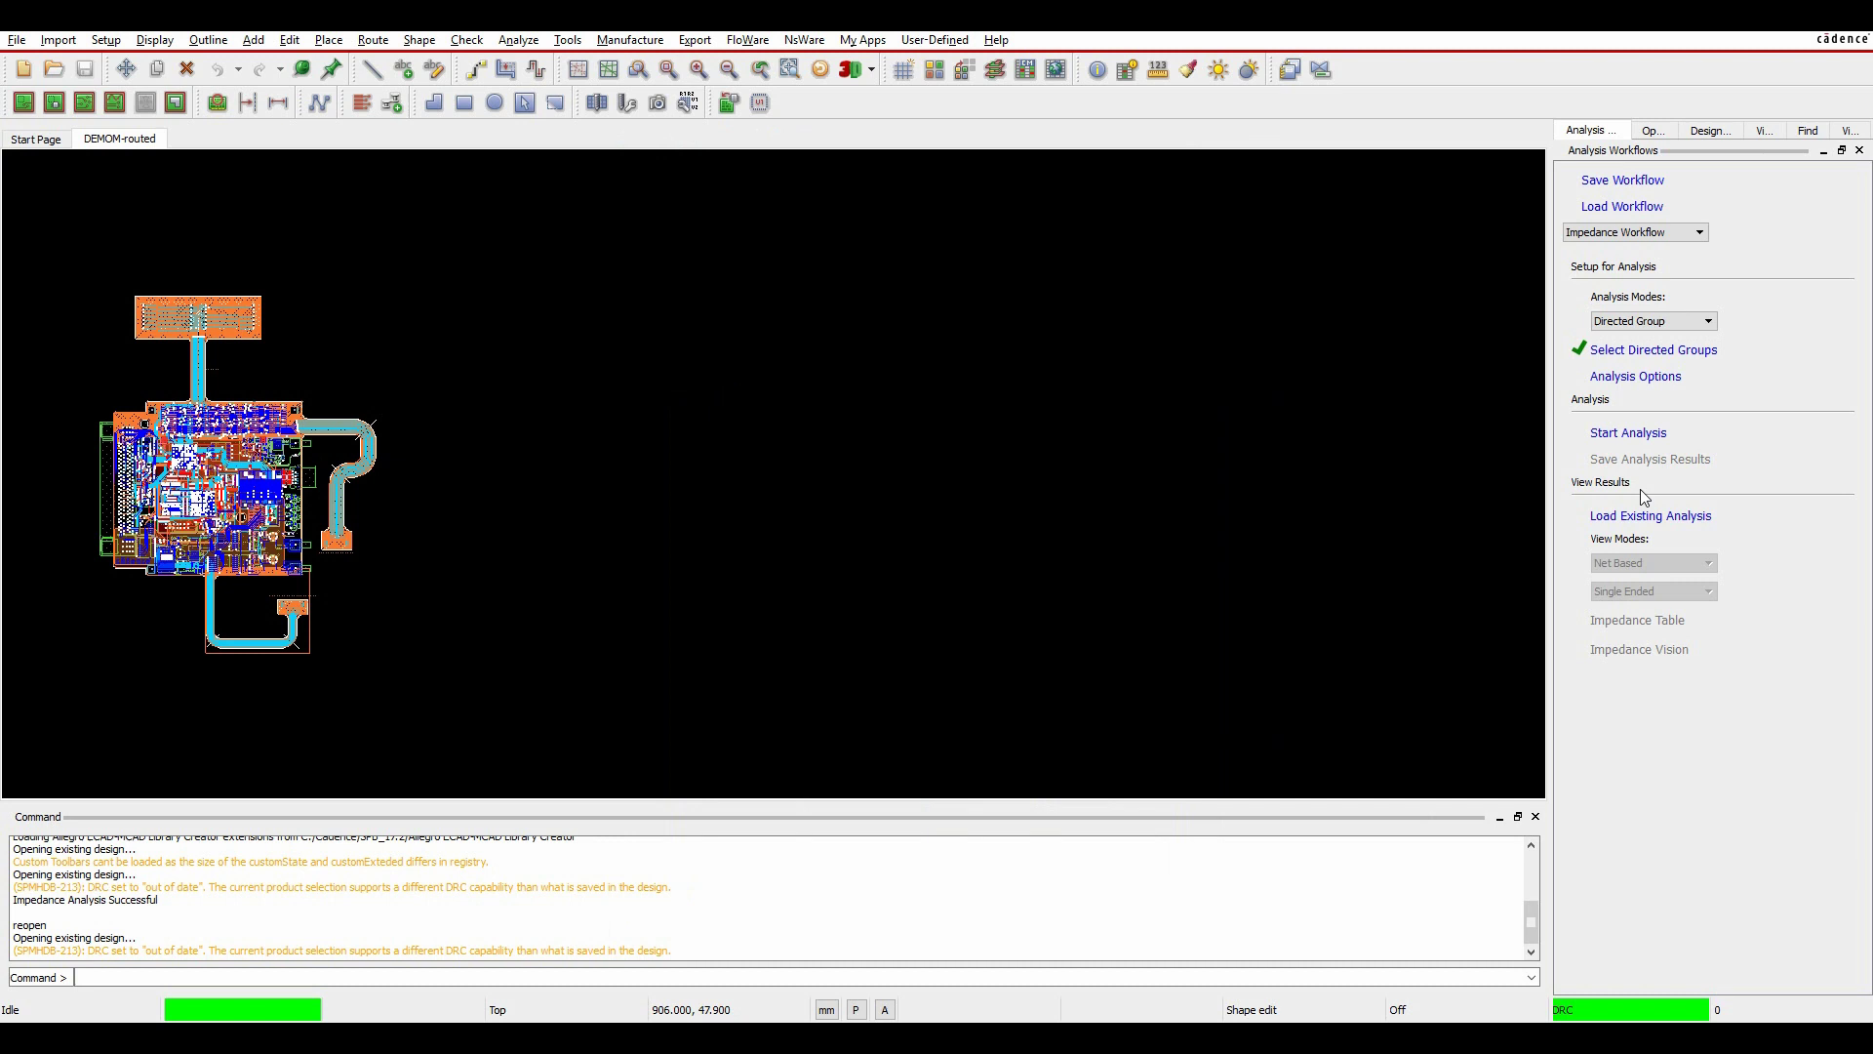
left_click(1639, 433)
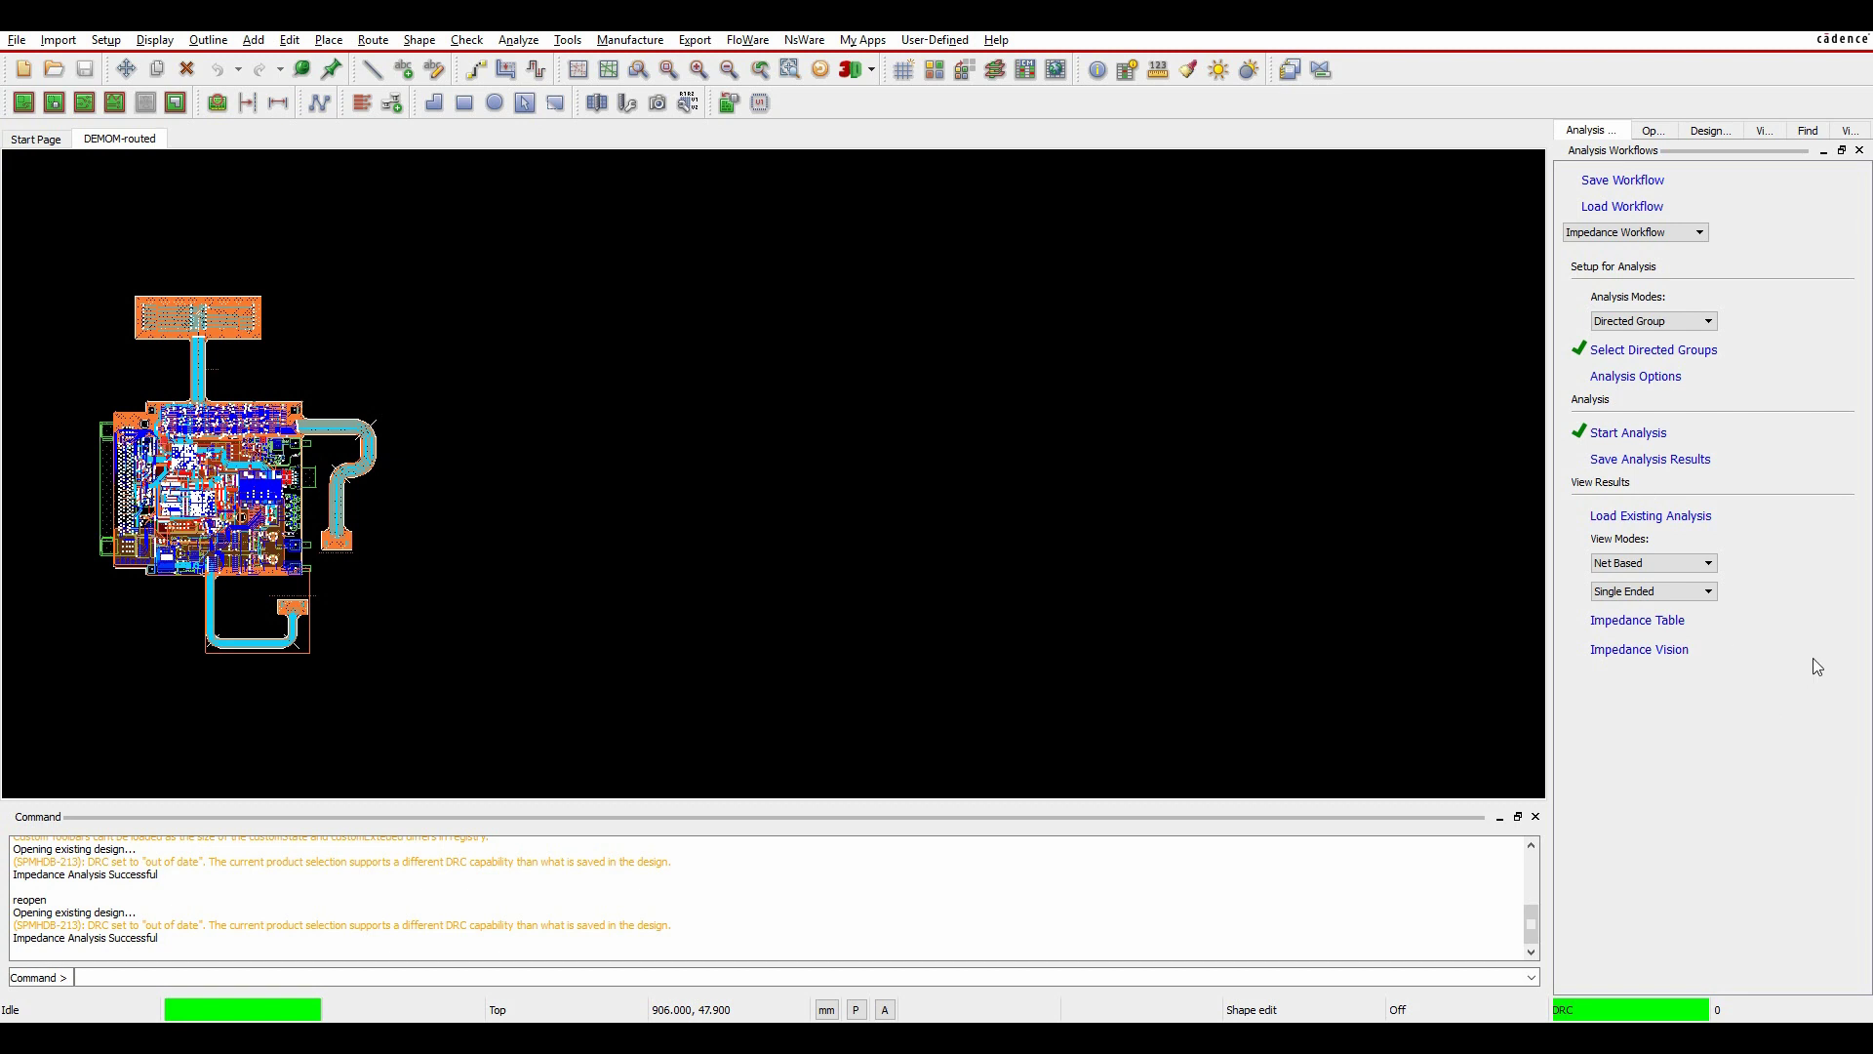
left_click(1639, 650)
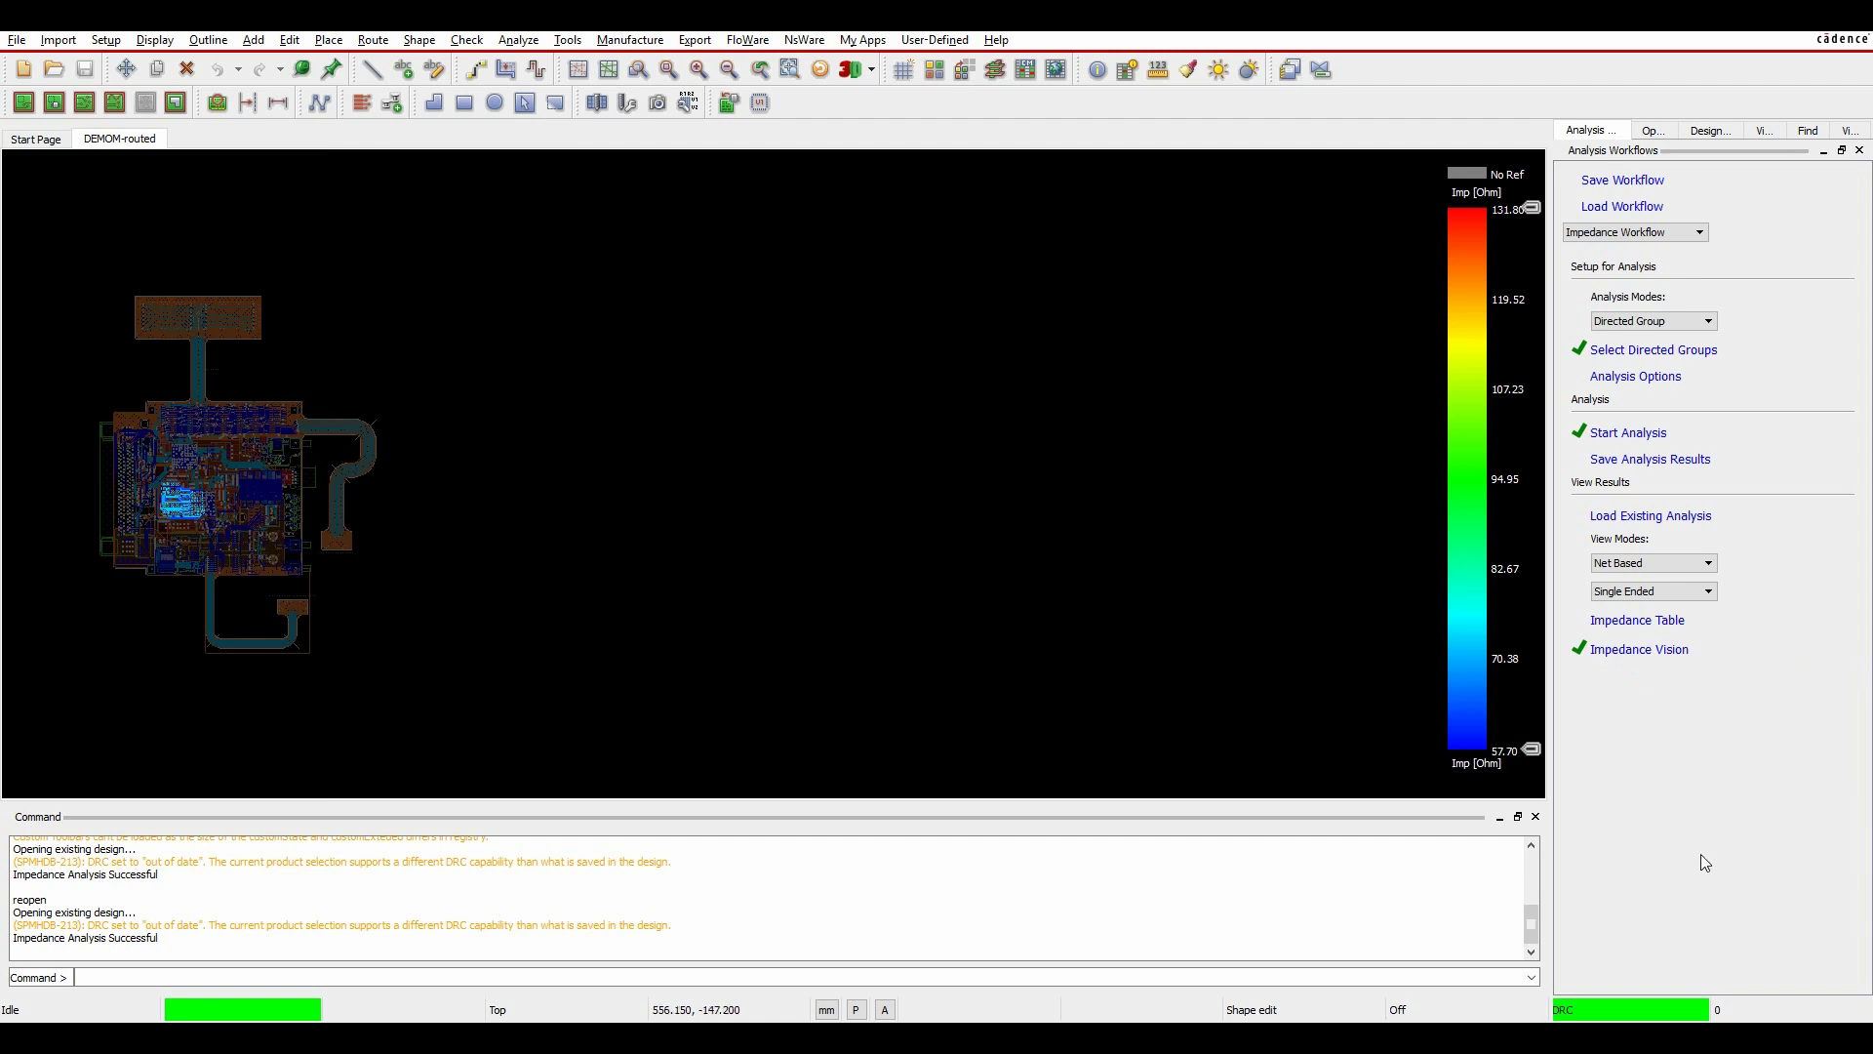
Step: Adjust the impedance legend threshold sliders, trying a 90.94 lower bound, while zooming around the traces
scroll(132, 499, "up", 3)
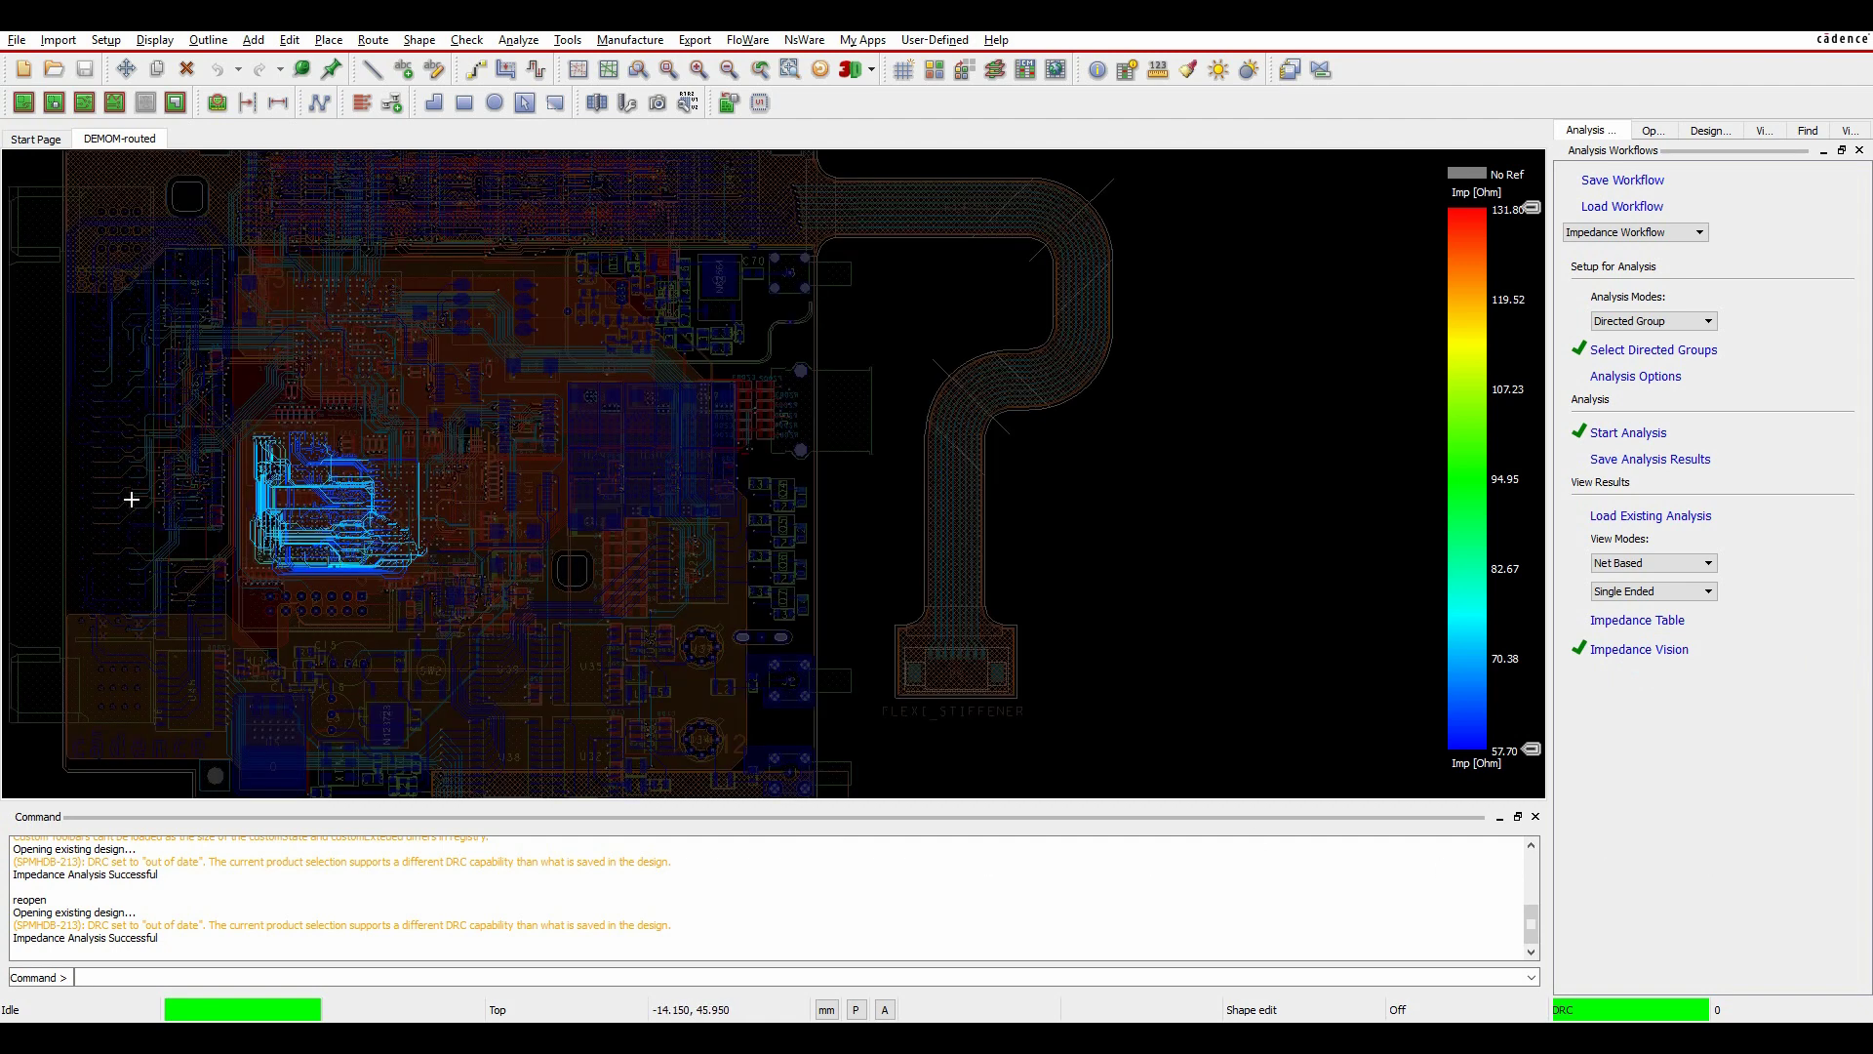
scroll(132, 498, "up", 2)
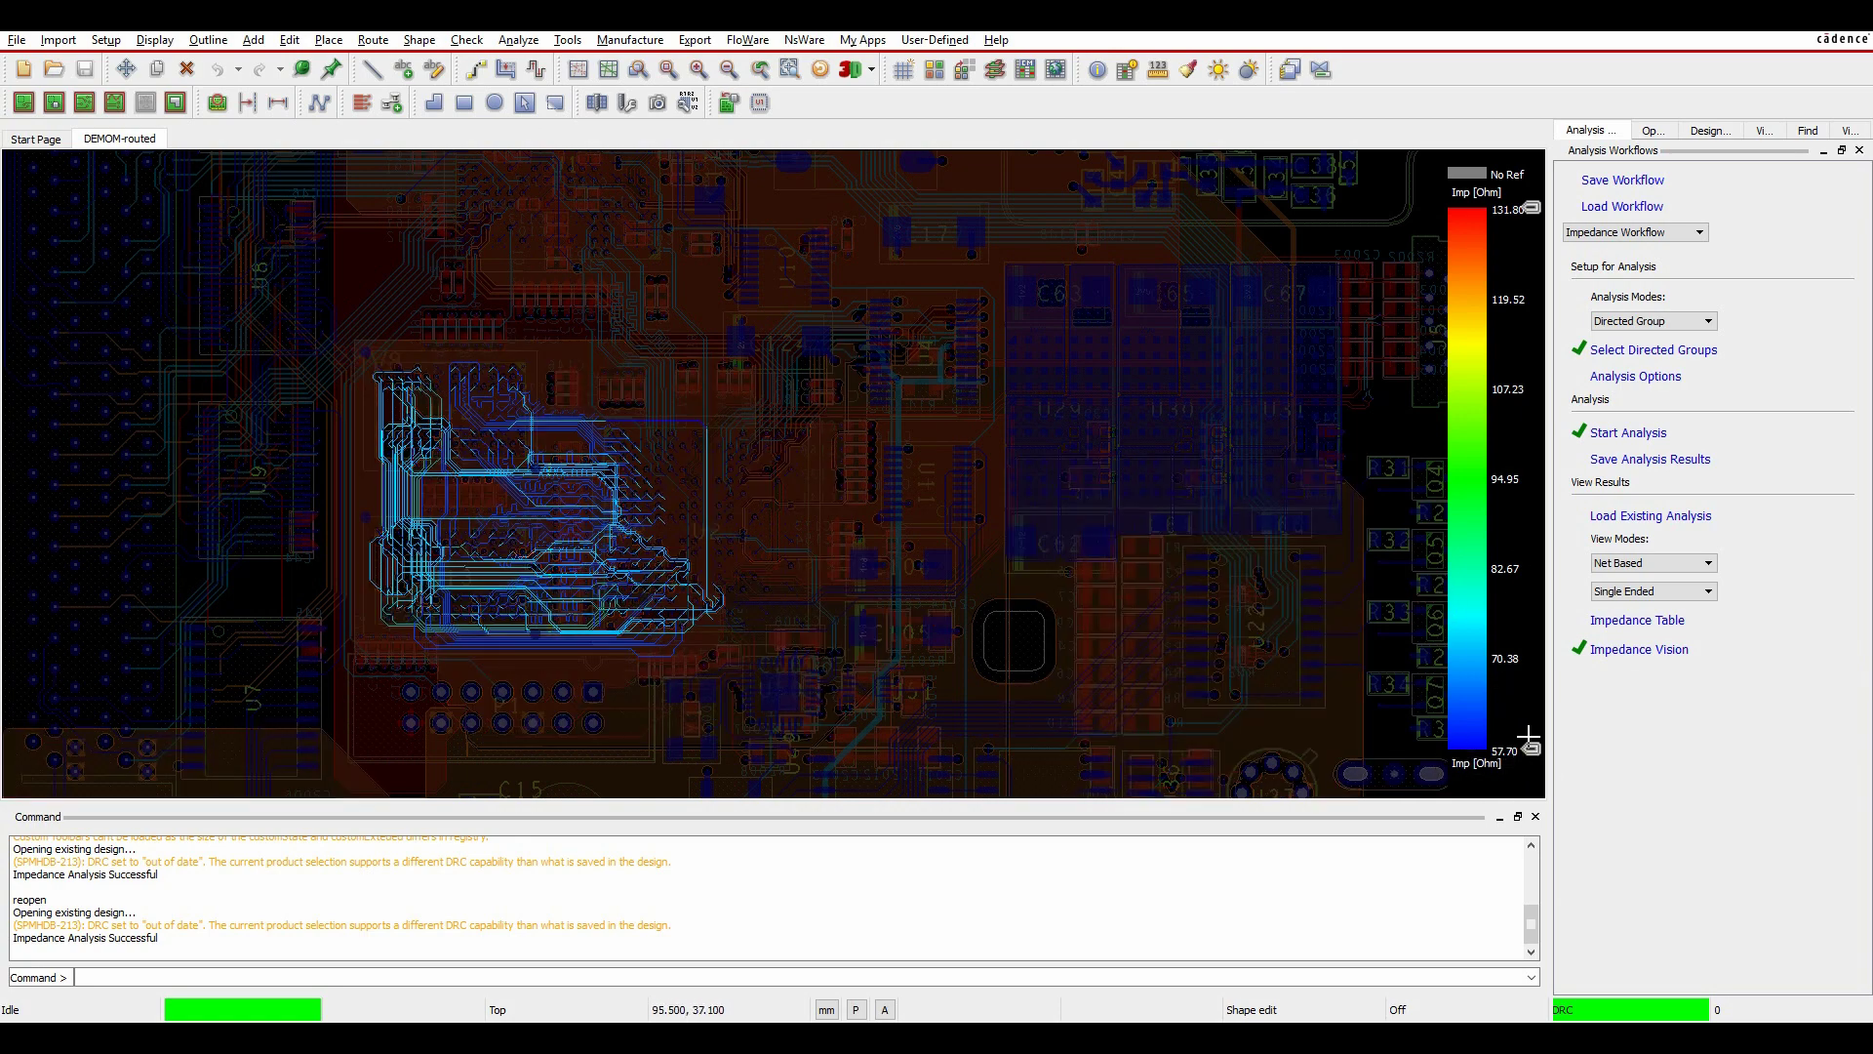
left_click_drag(1533, 749, 1533, 505)
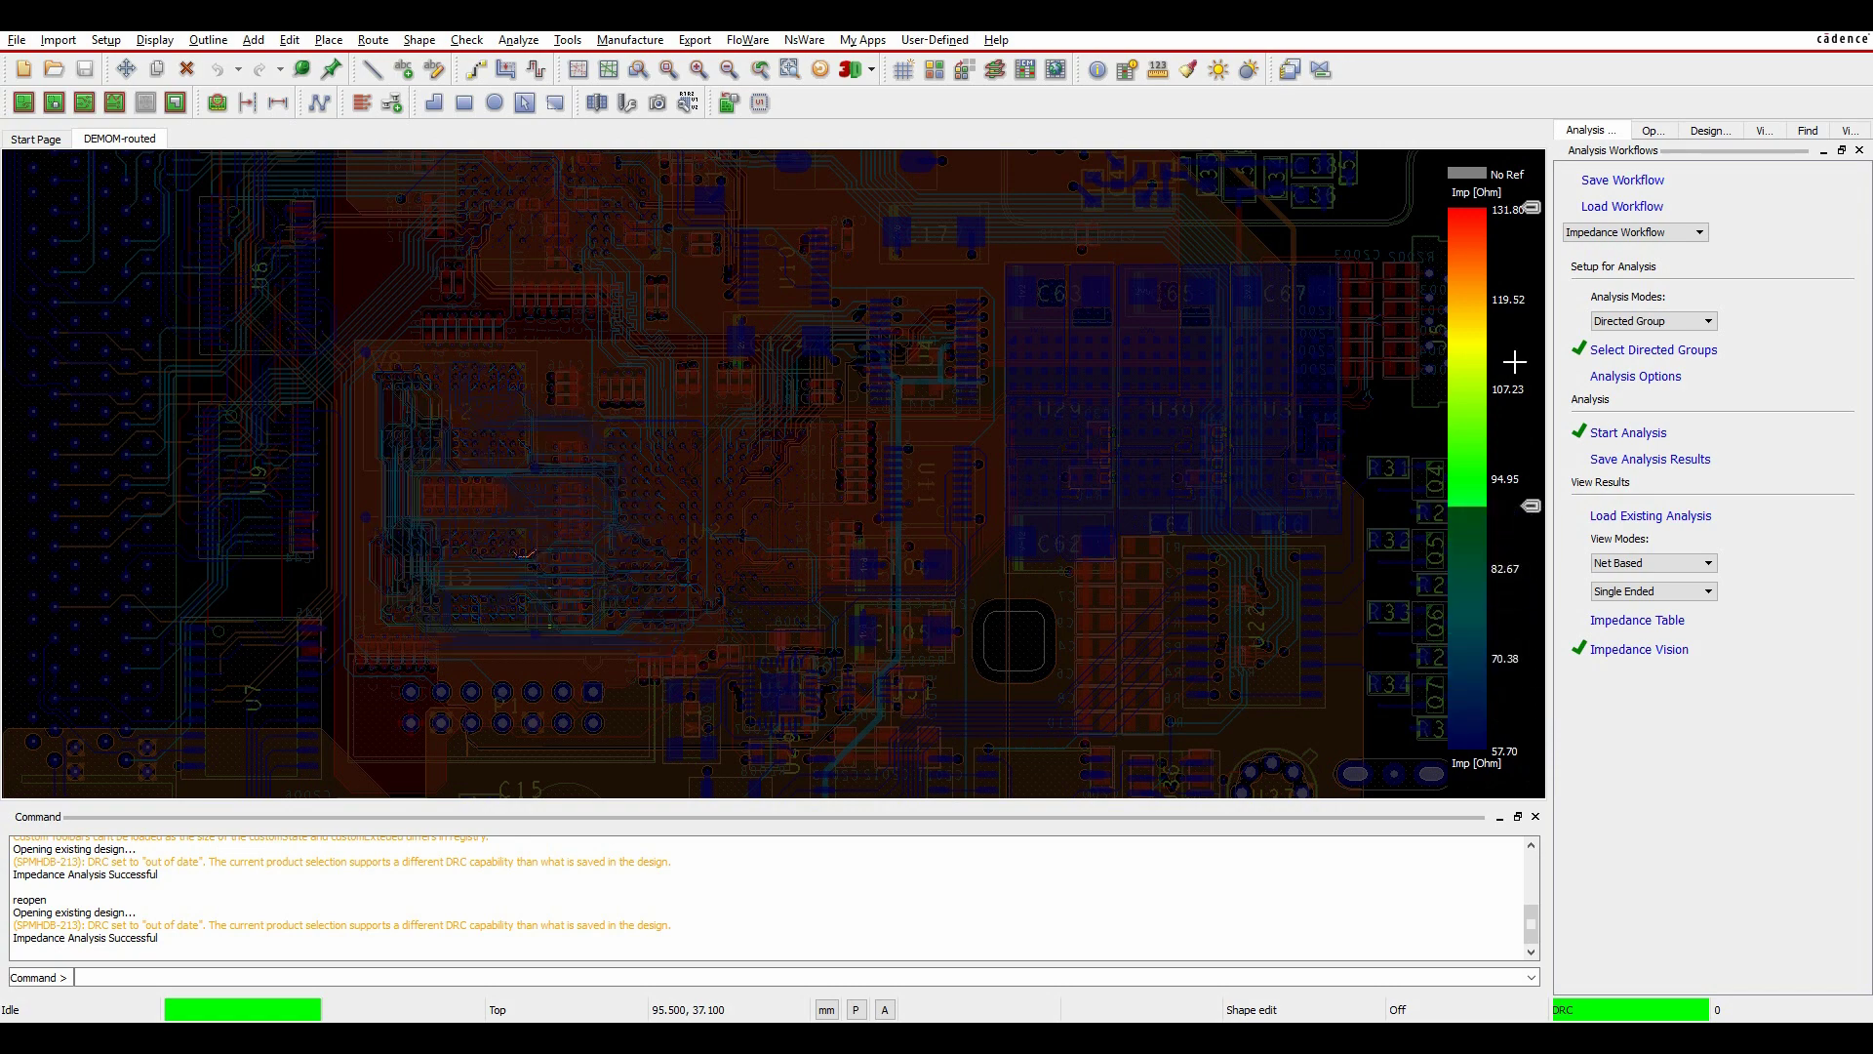
mouse_move(1532, 210)
left_mouse_down()
mouse_move(1532, 329)
mouse_move(1532, 208)
left_mouse_up()
left_click_drag(1532, 505, 1532, 748)
scroll(550, 576, "up", 3)
mouse_move(549, 575)
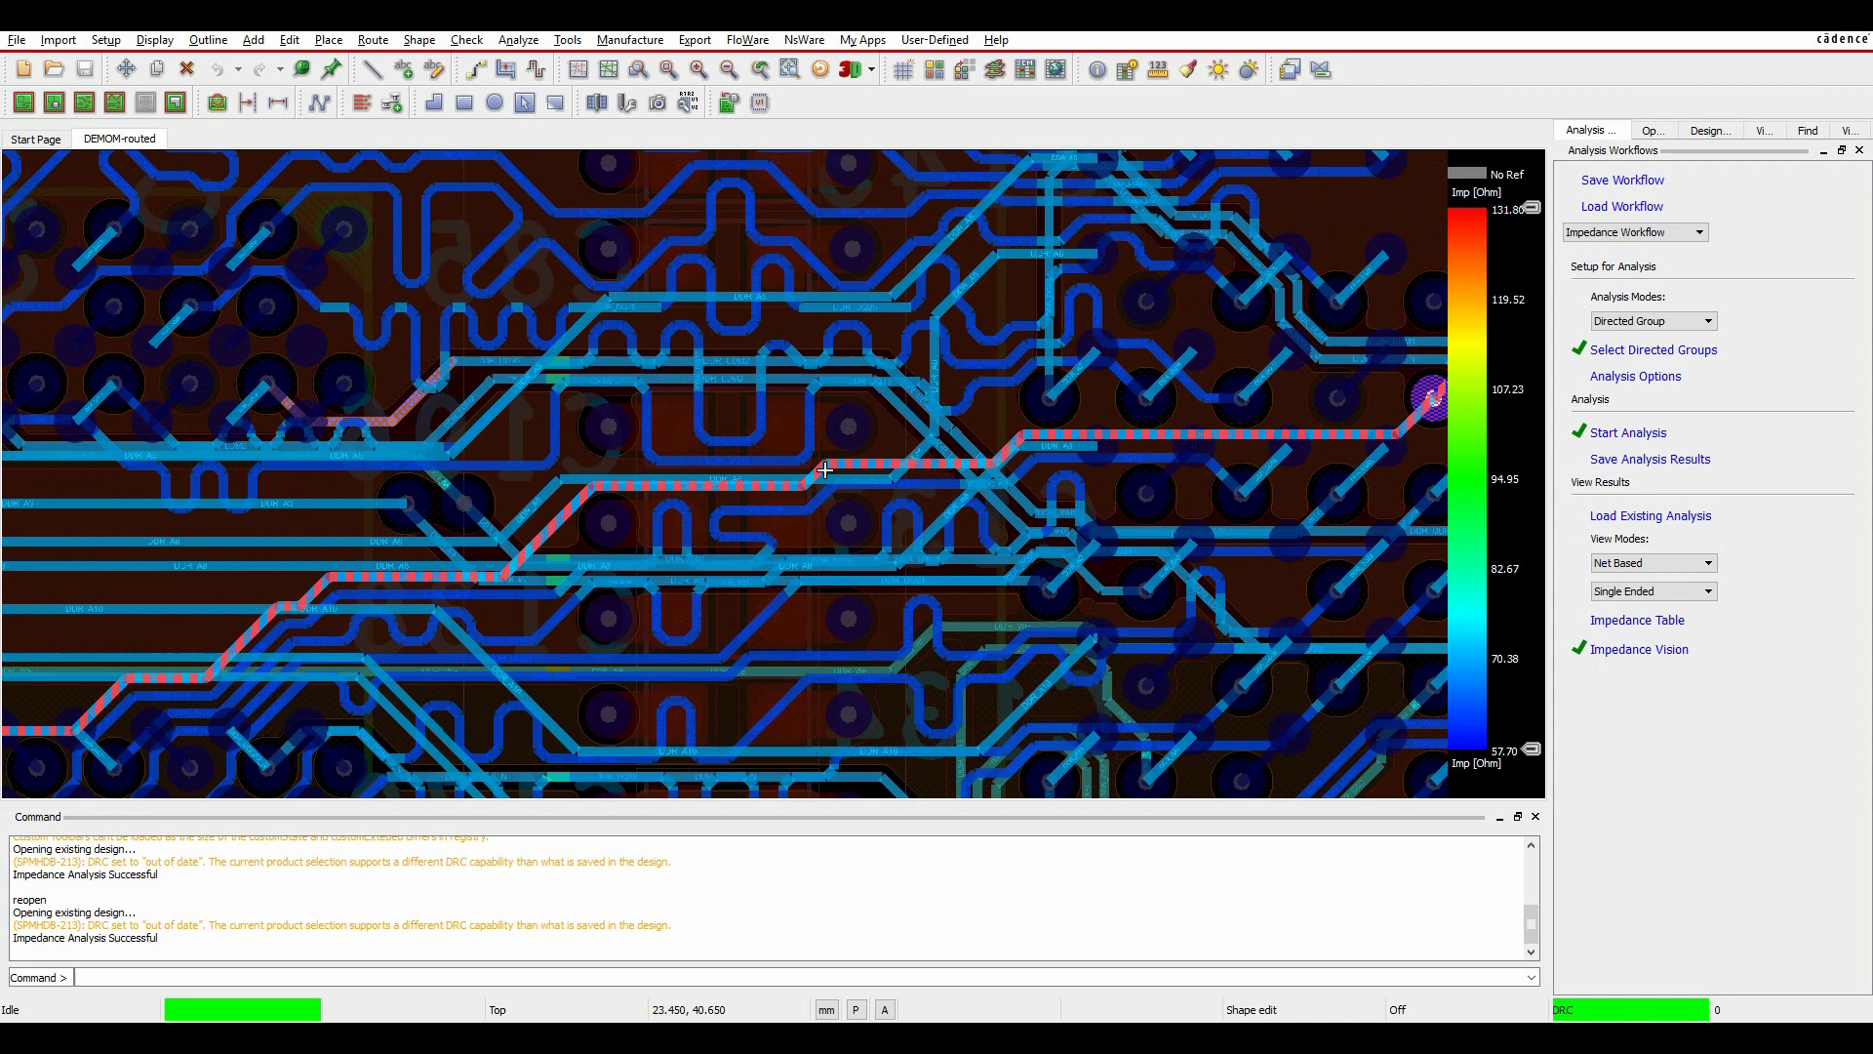
scroll(824, 470, "down", 4)
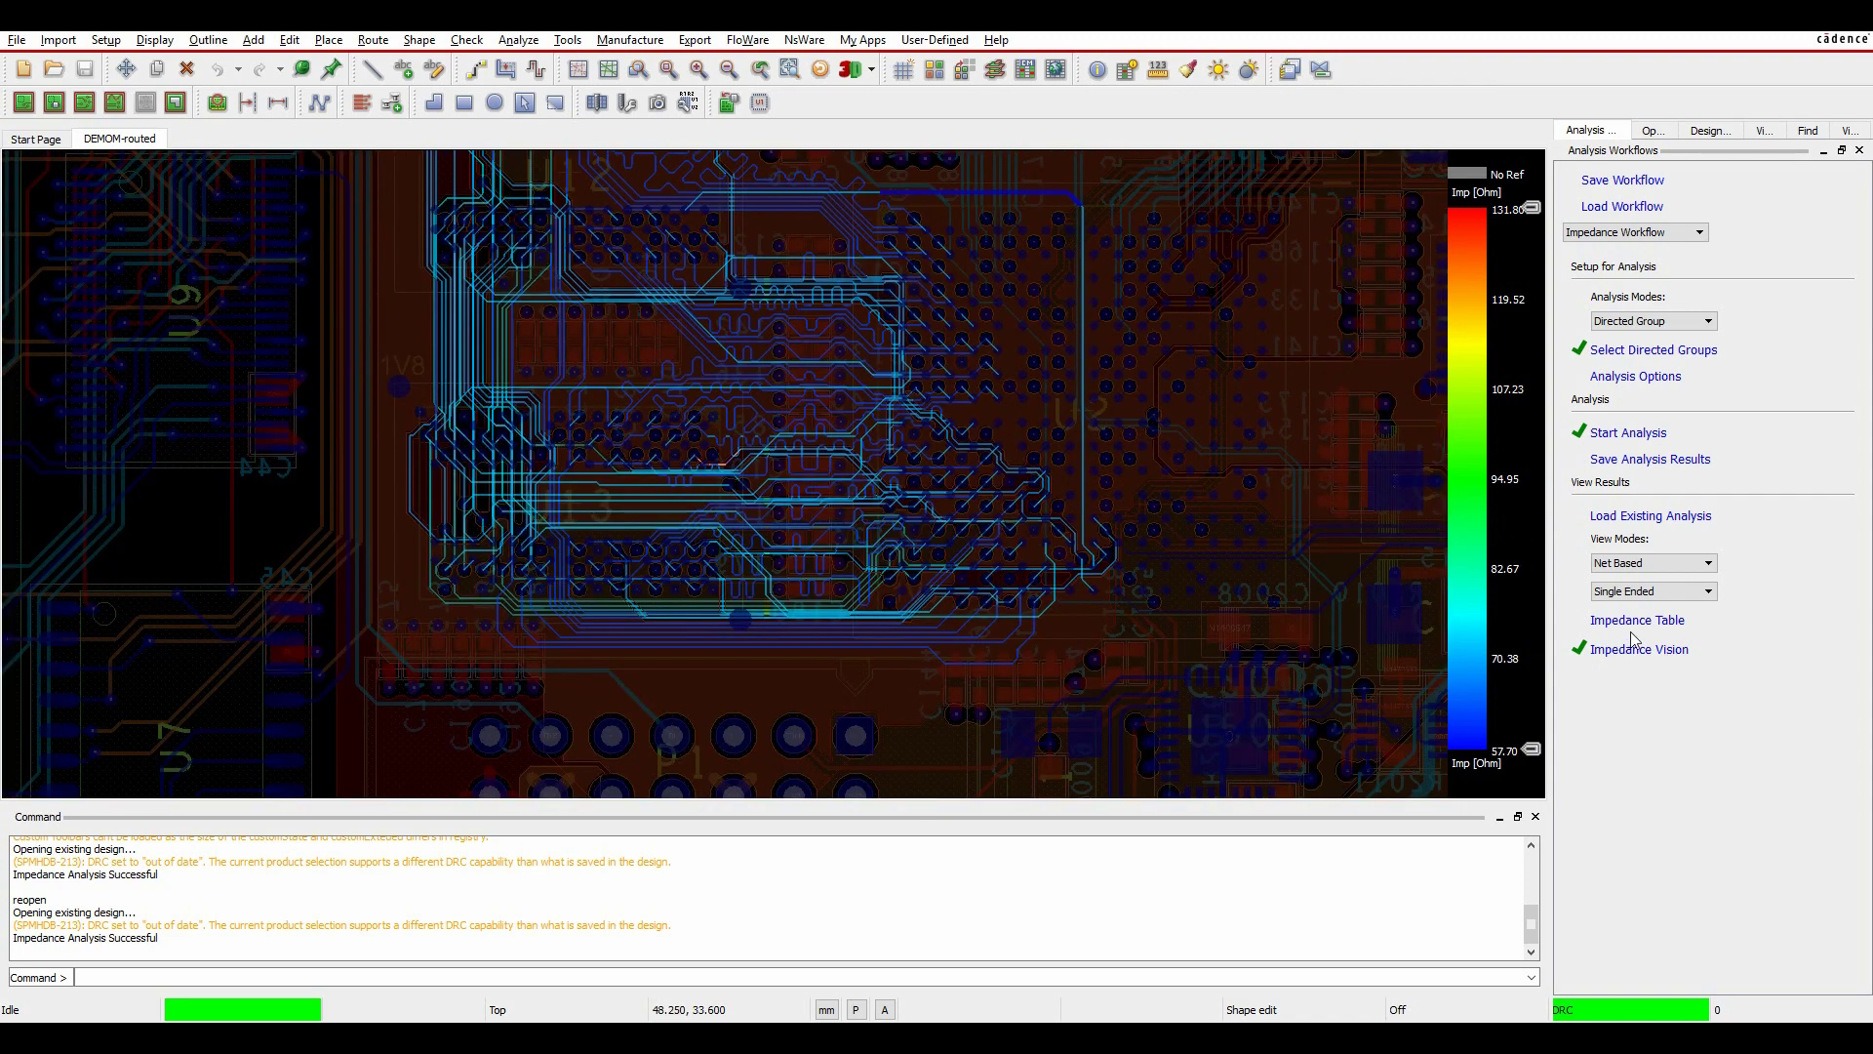
Step: Open the Impedance Table and enlarge the results and Summary table panes
left_click(1635, 621)
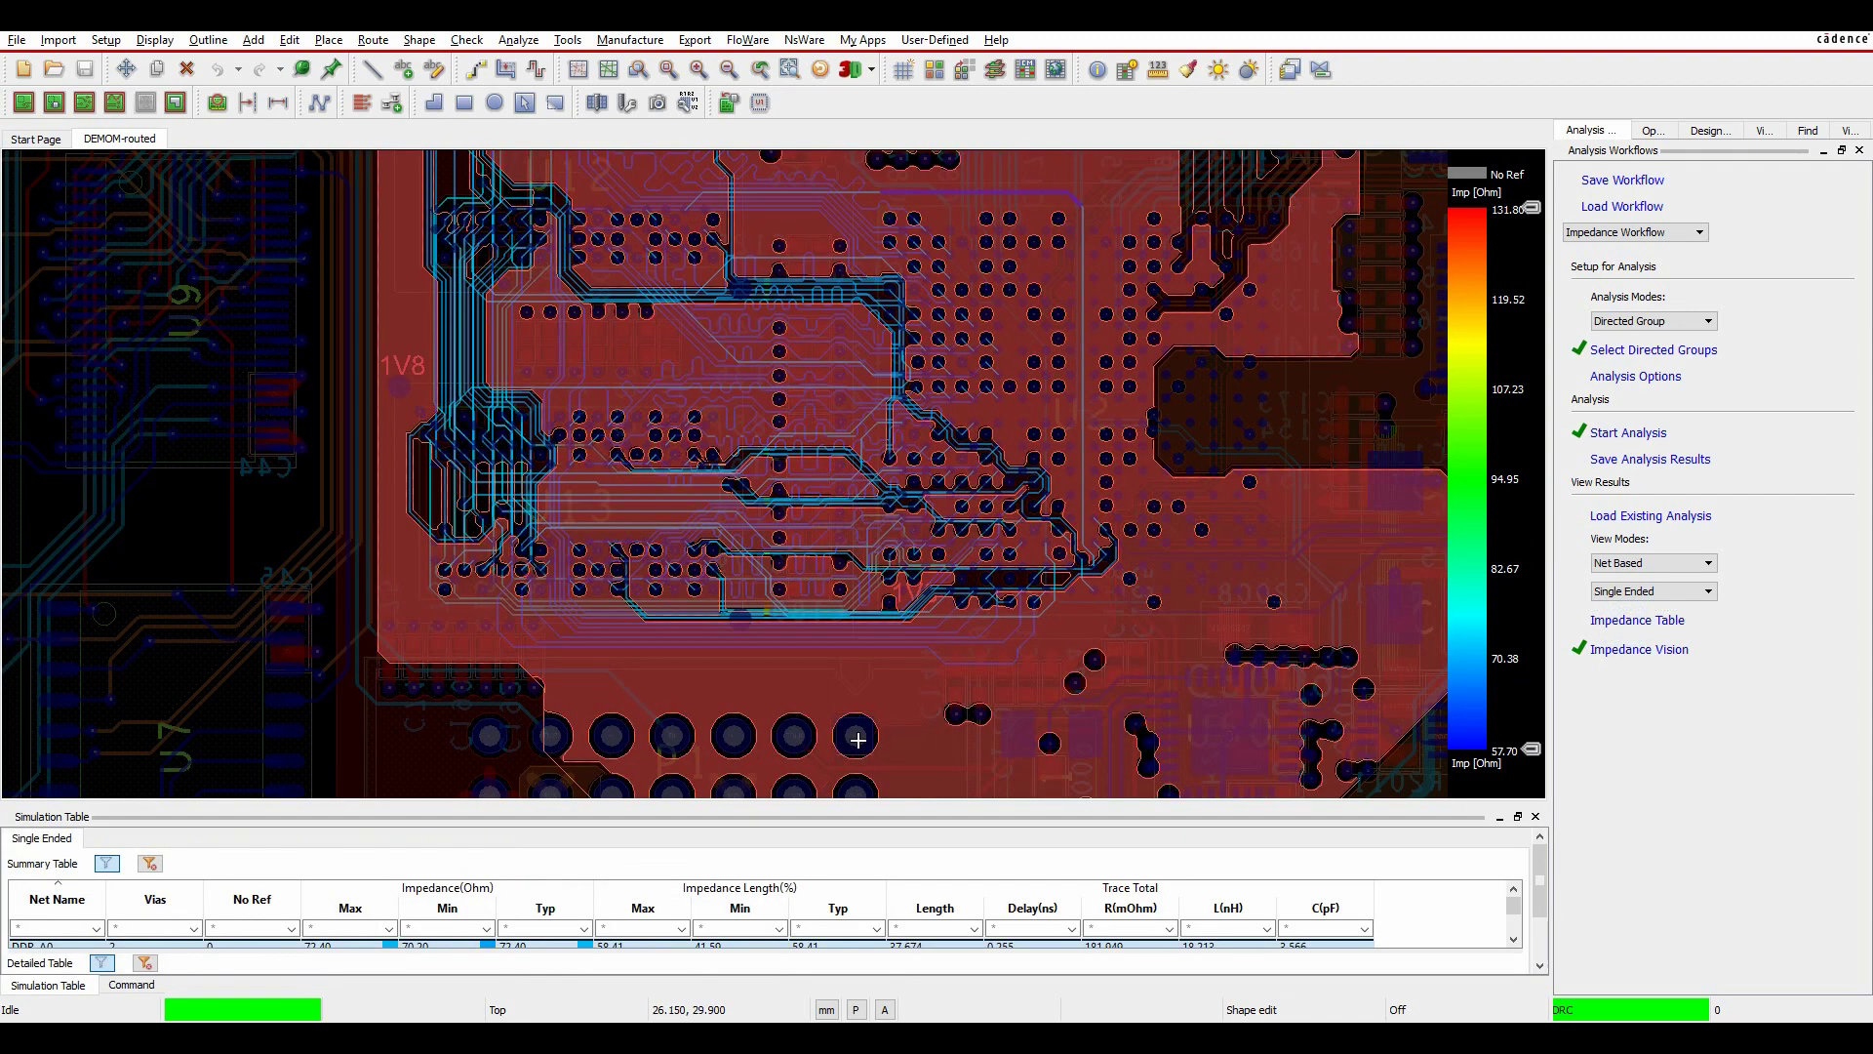
left_click_drag(739, 808, 750, 646)
scroll(263, 880, "down", 1)
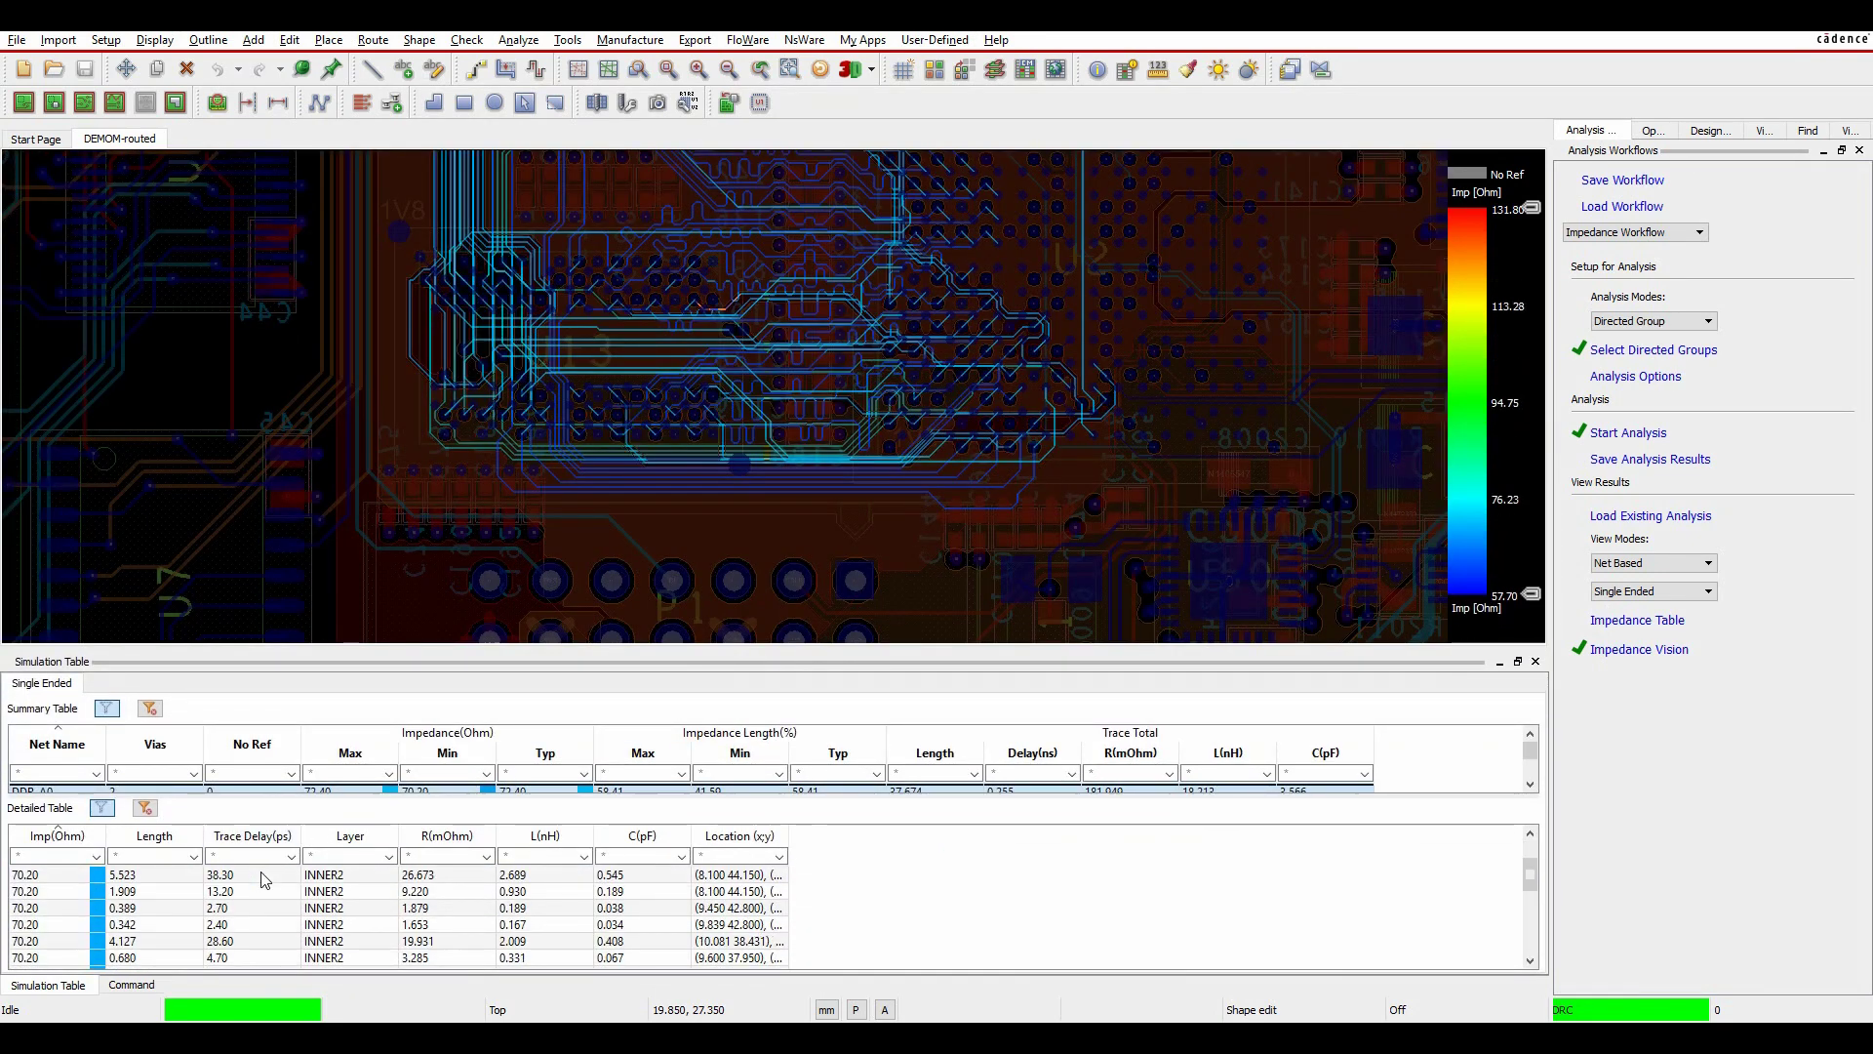
scroll(263, 880, "down", 5)
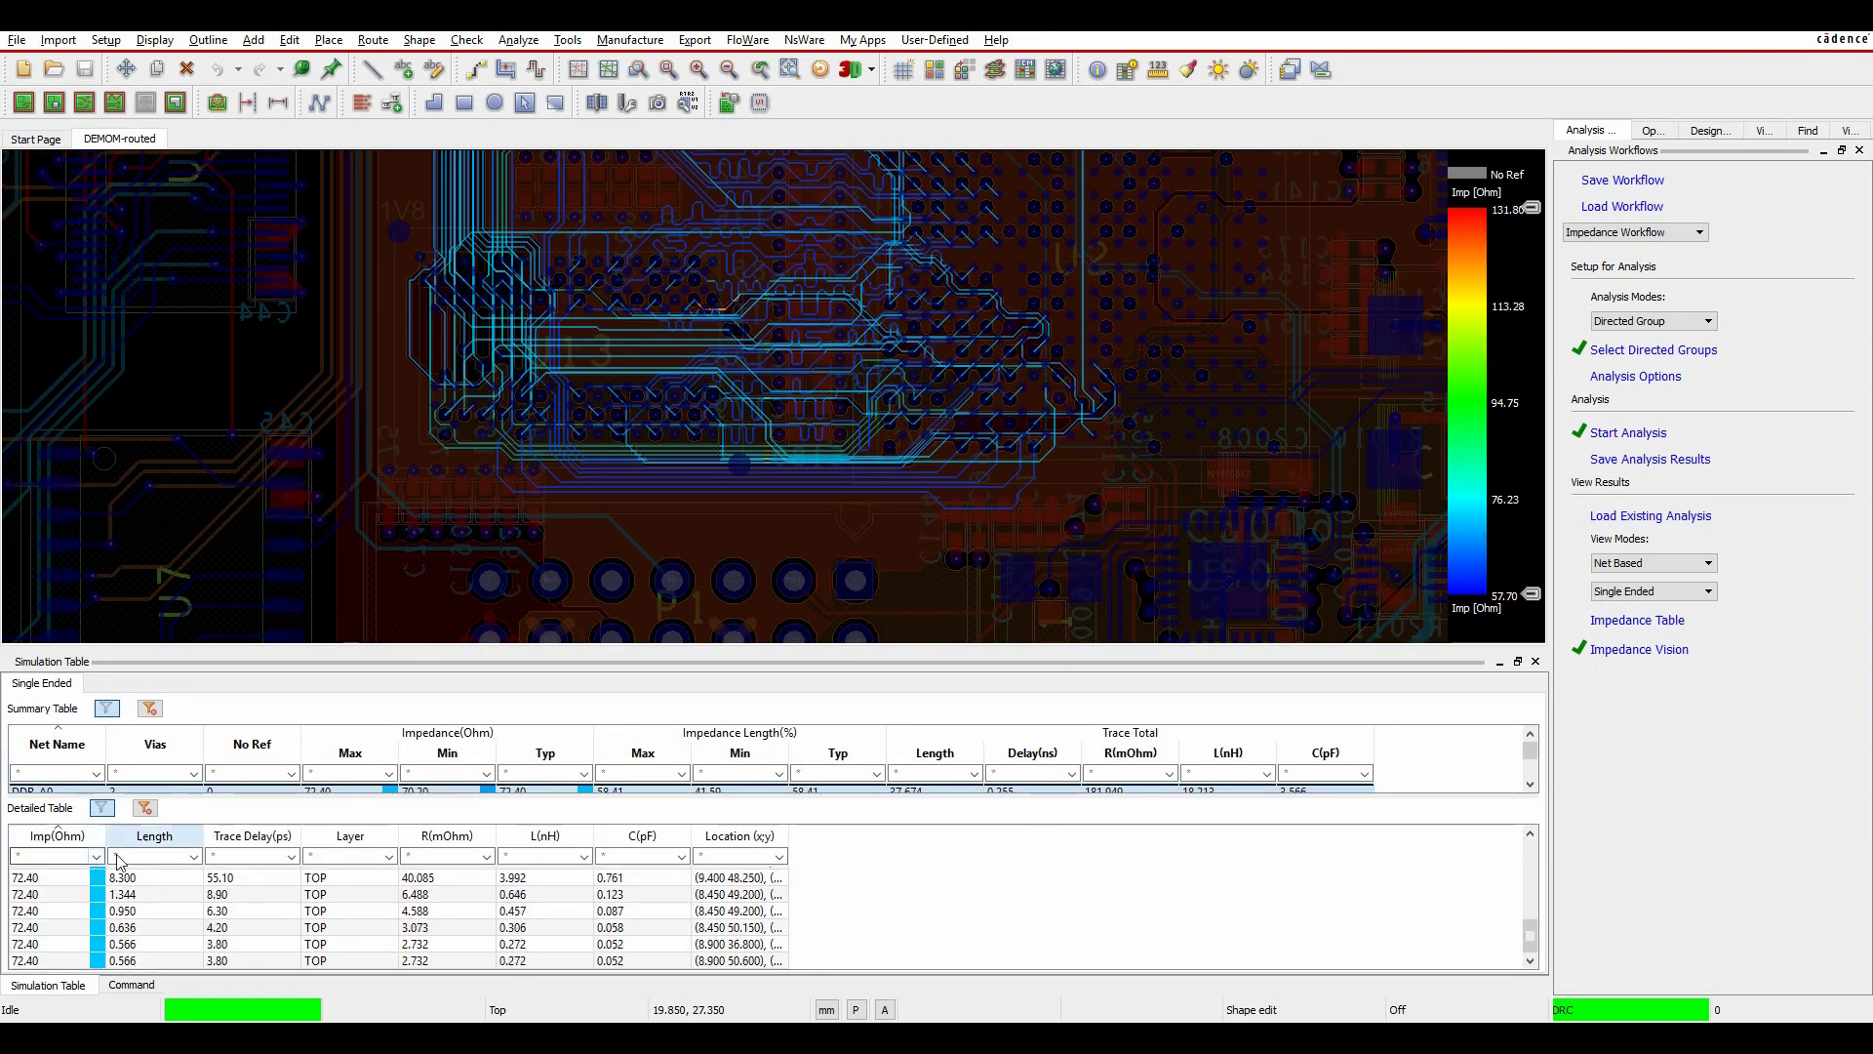
scroll(305, 880, "up", 6)
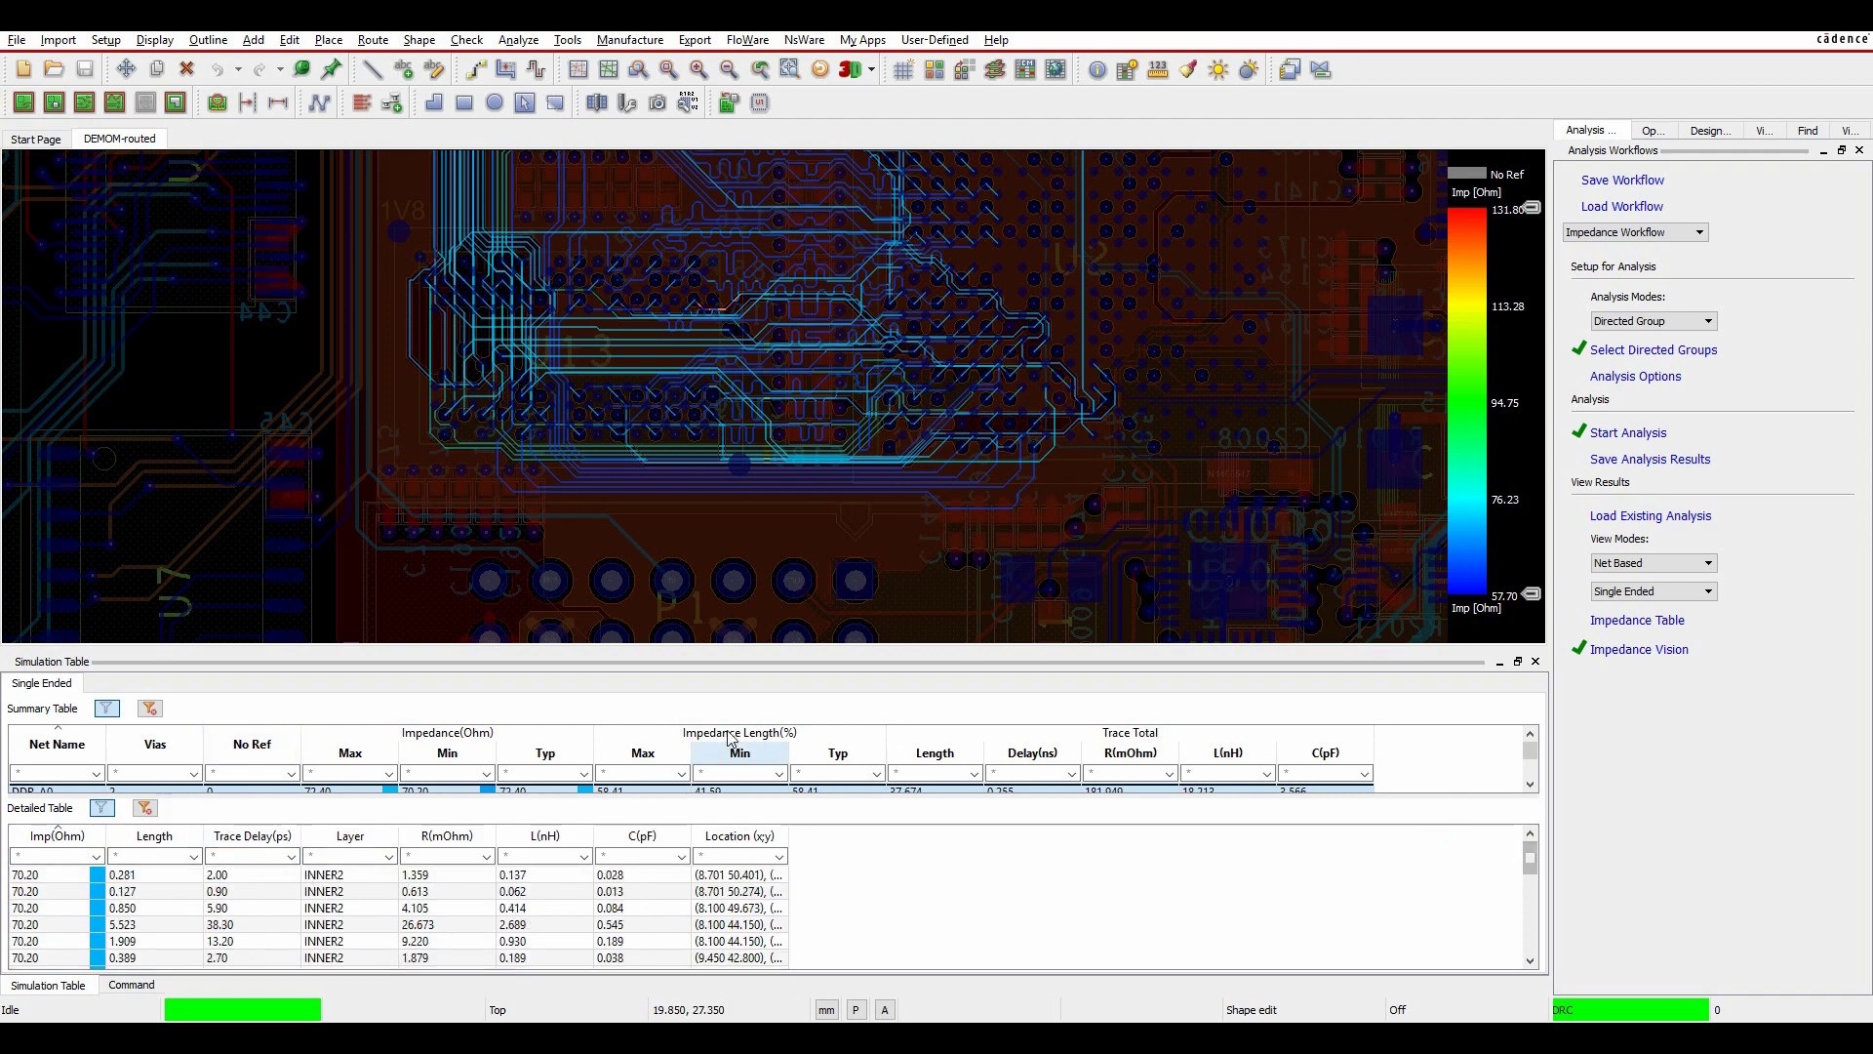
left_click_drag(707, 655, 707, 647)
left_click_drag(707, 558, 706, 498)
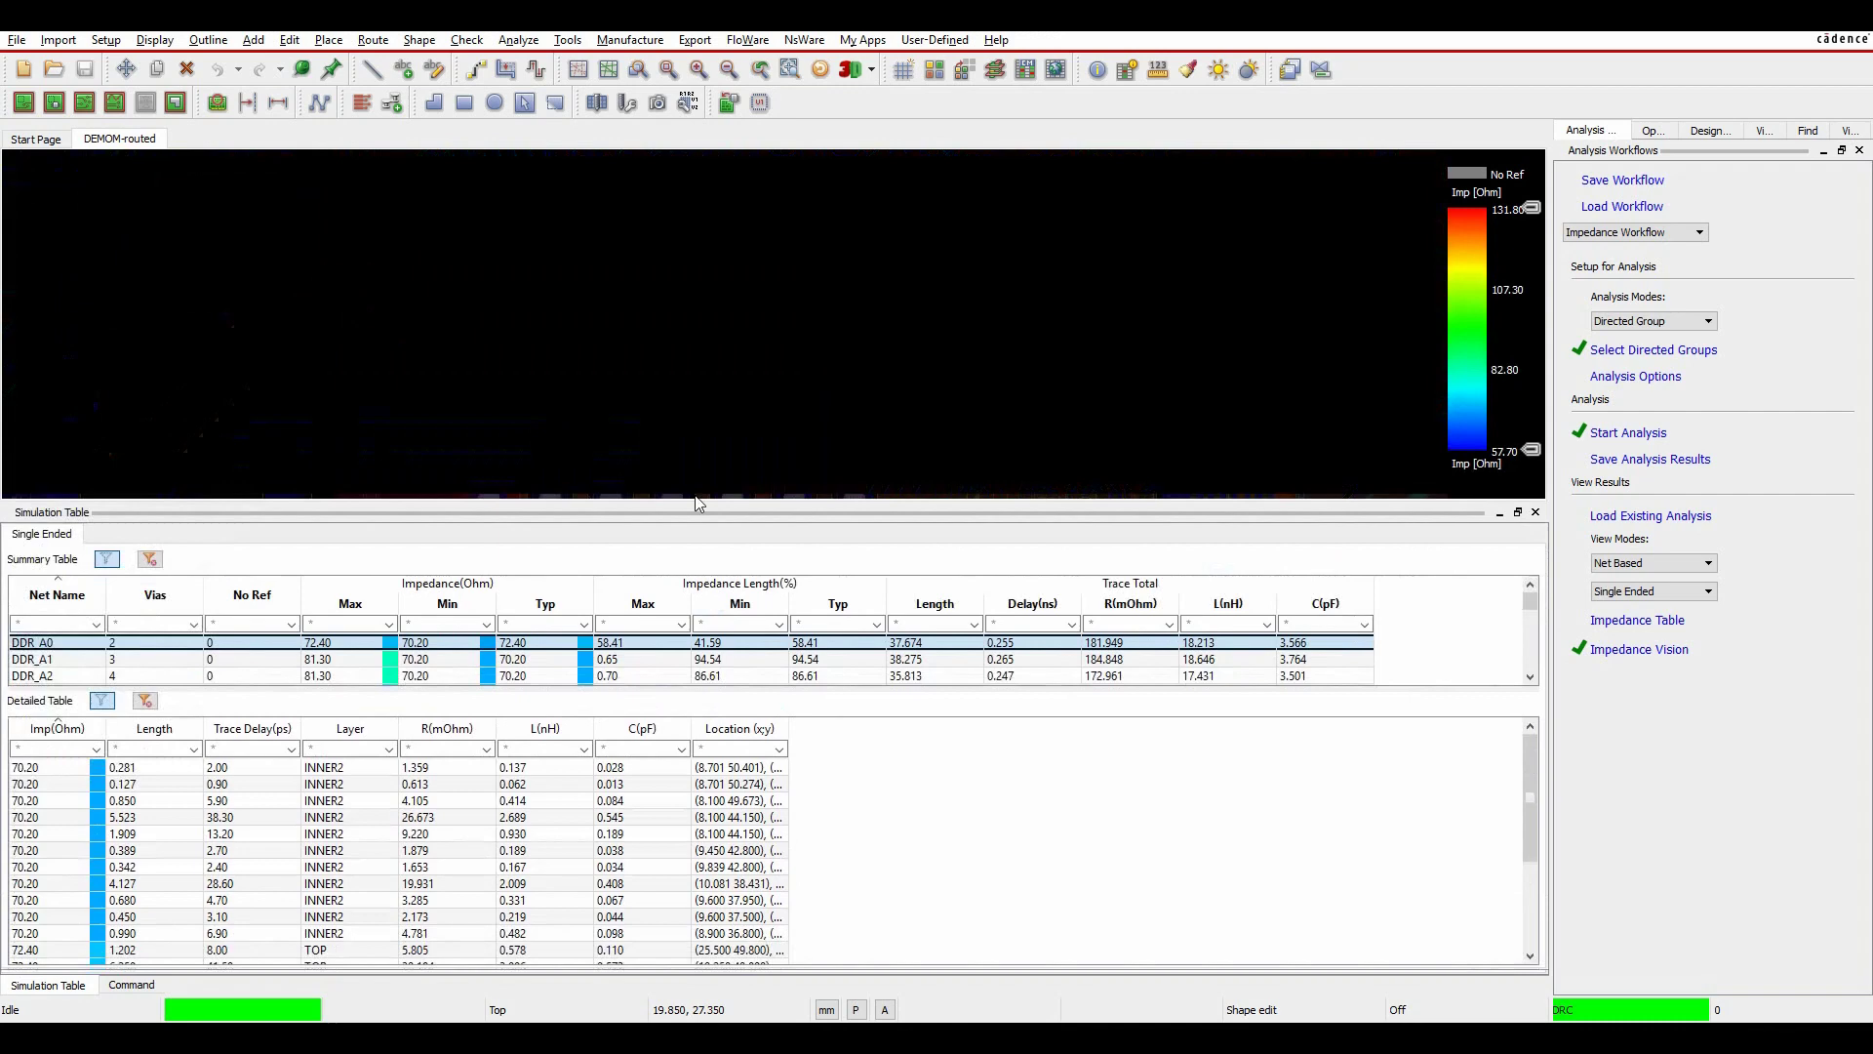
left_click_drag(561, 680, 561, 822)
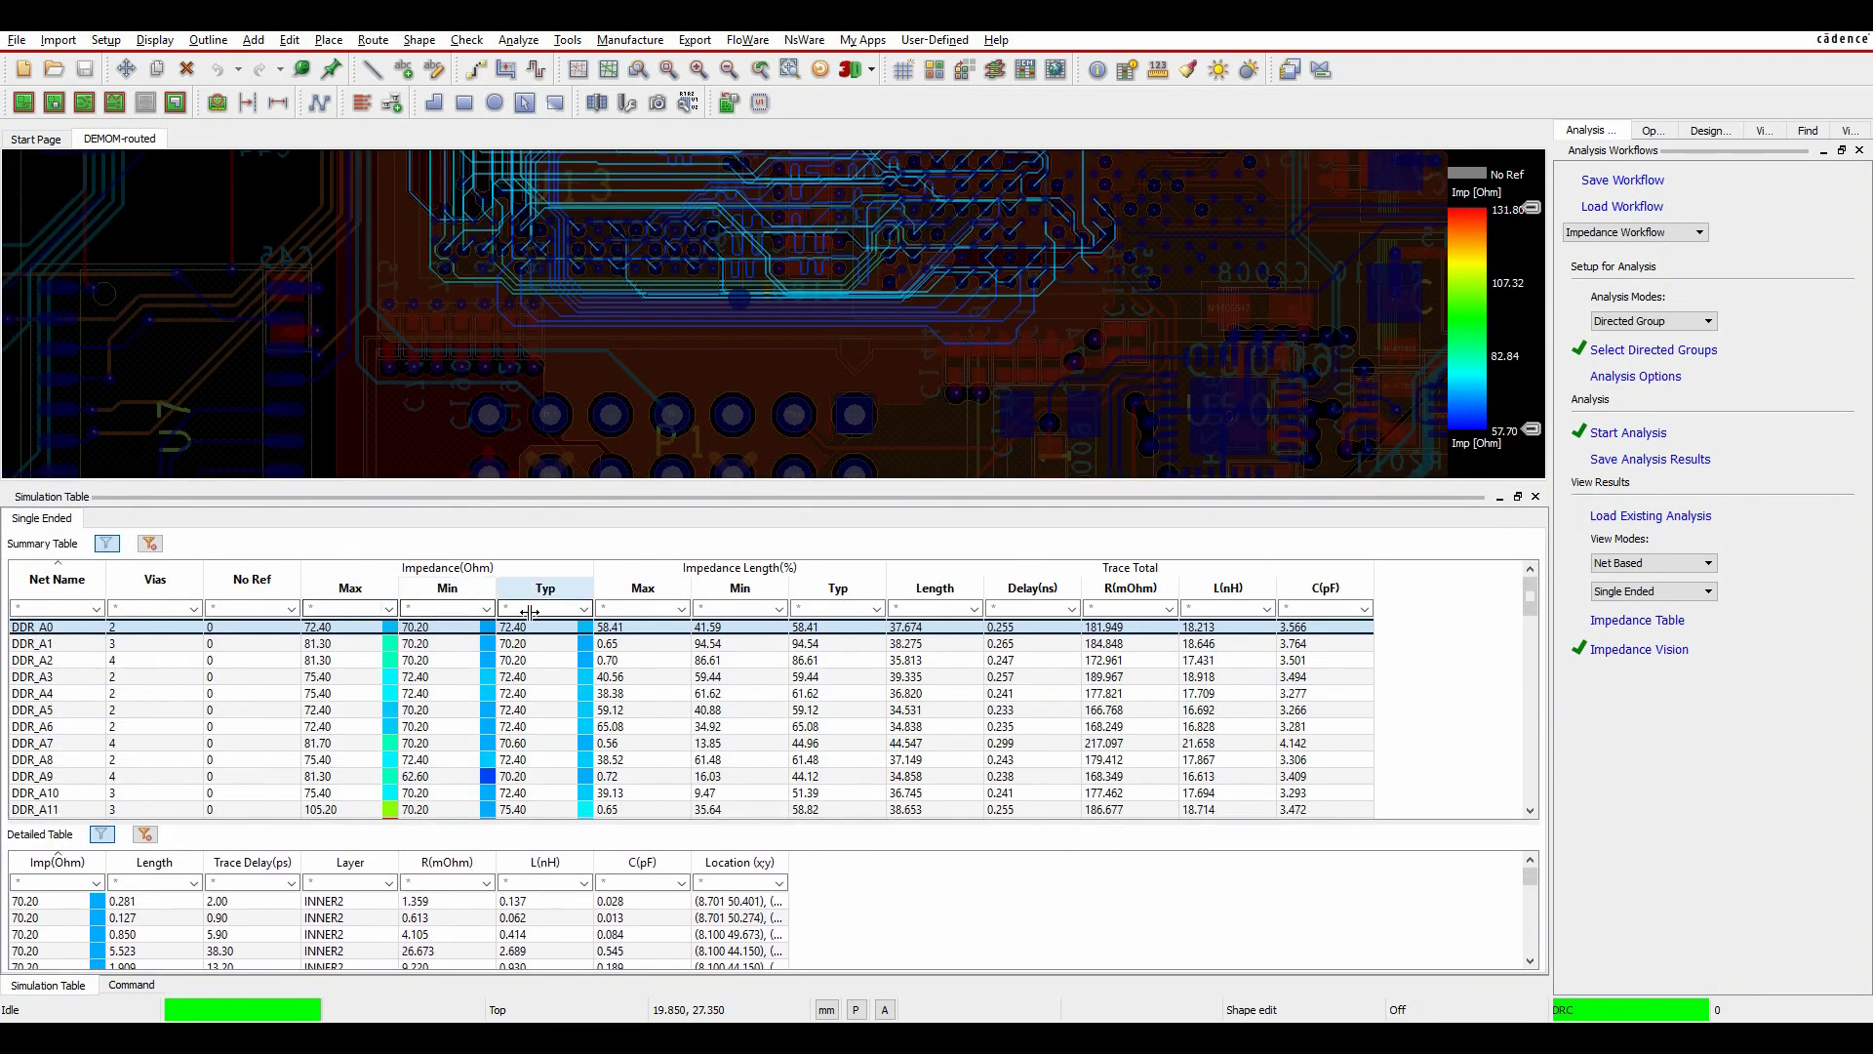
Step: Select DDR_A12 and scroll its Detailed table to the 131.80 Ω BOTTOM-layer segment
scroll(439, 699, "down", 3)
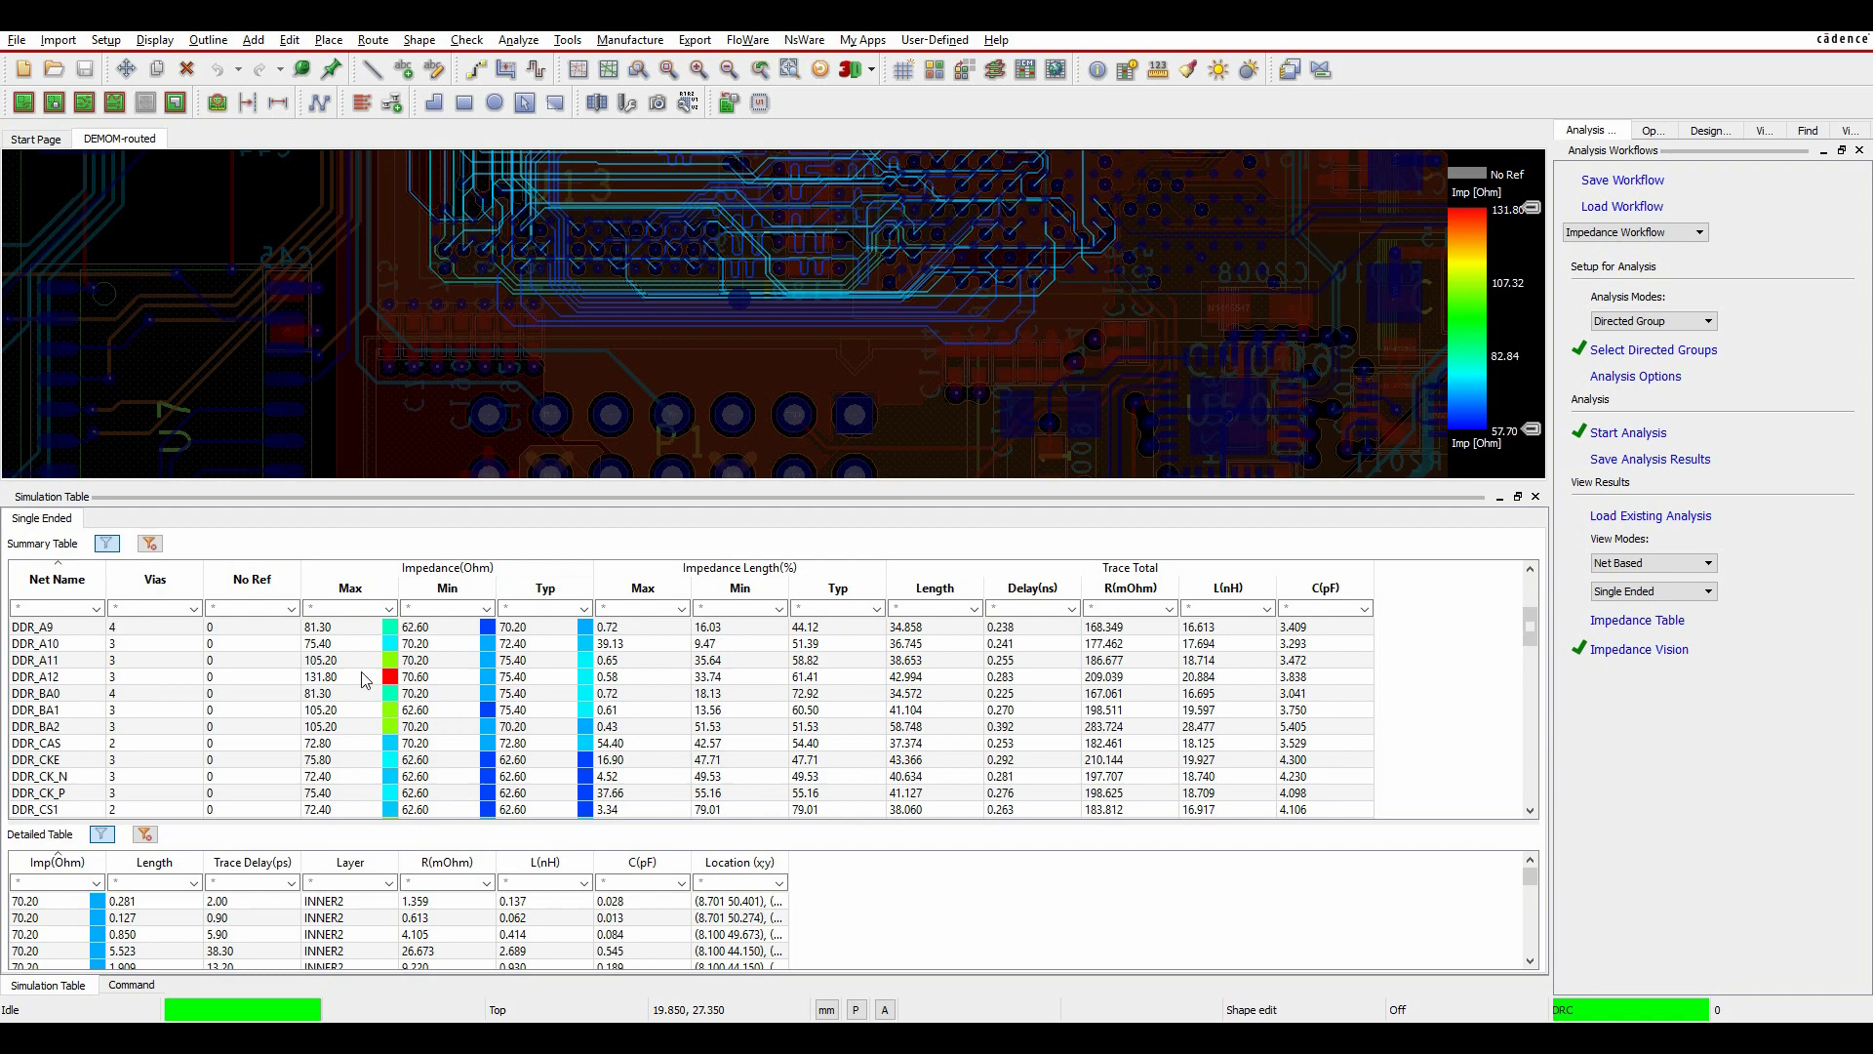
left_click(330, 678)
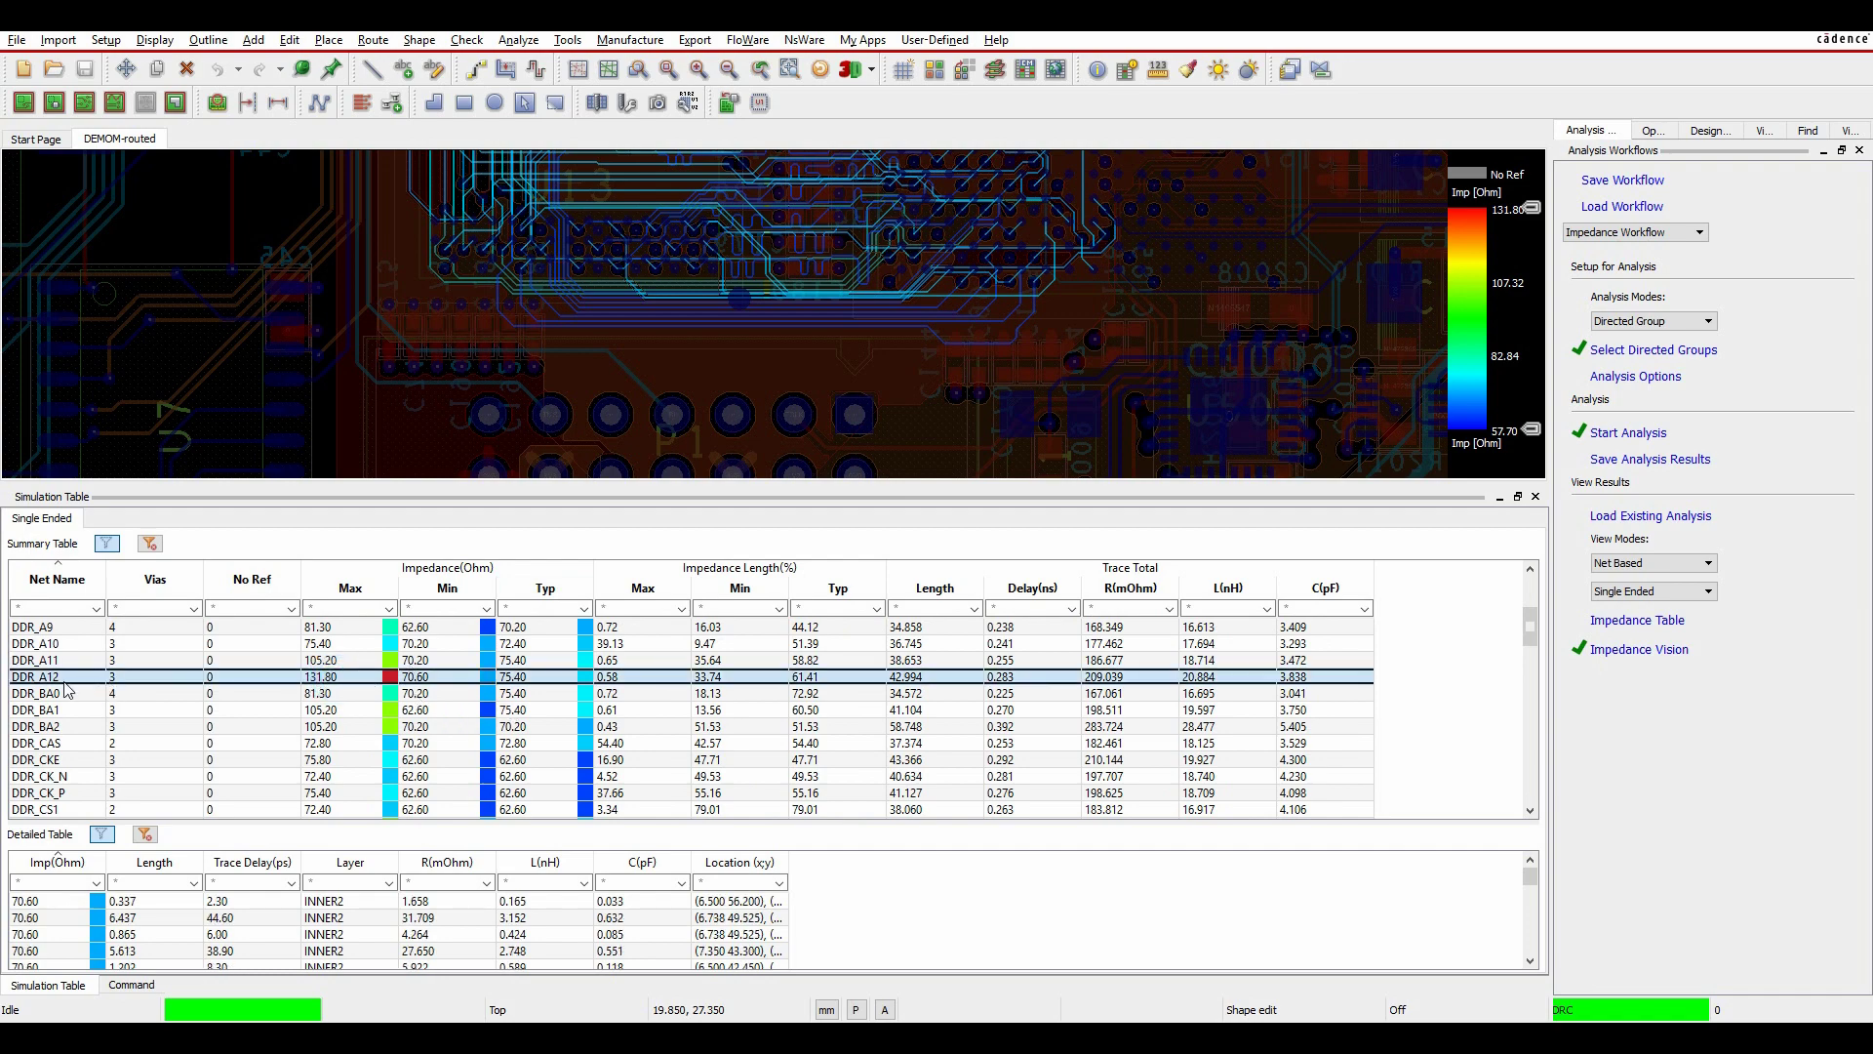
scroll(188, 944, "down", 3)
scroll(189, 944, "down", 3)
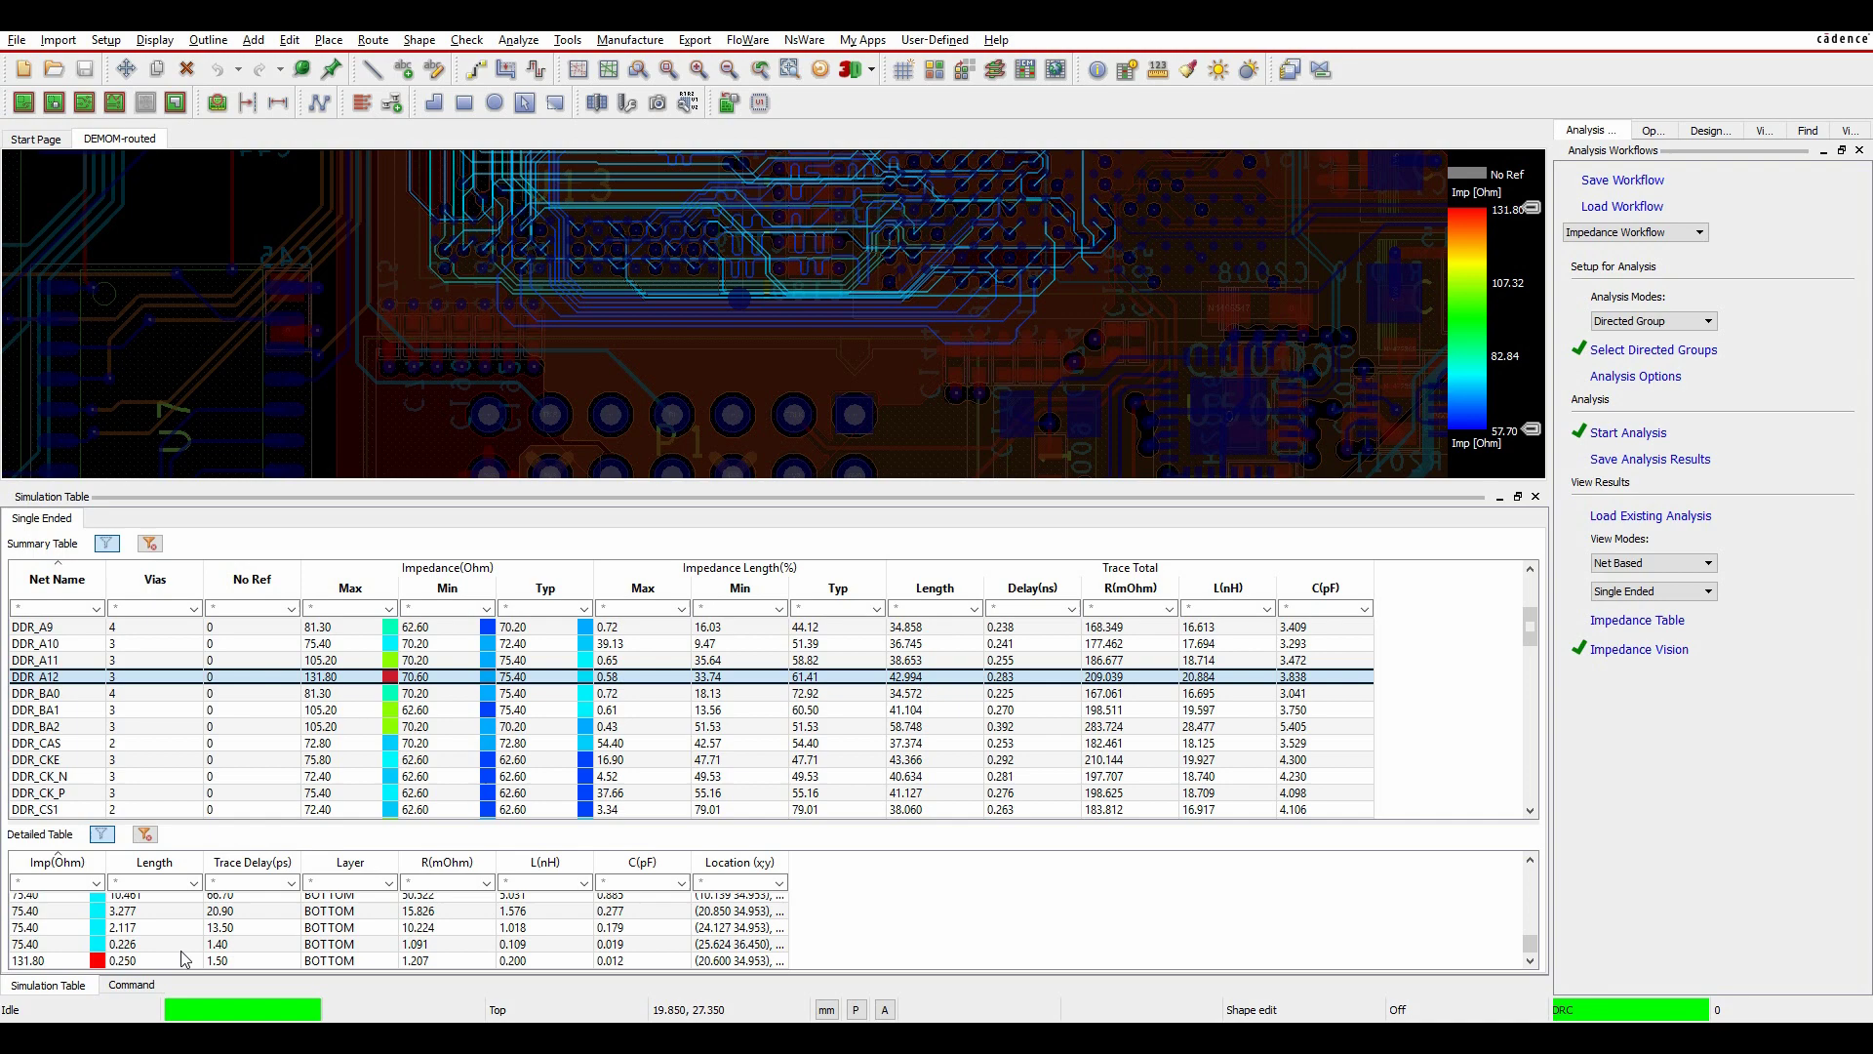
Step: Zoom to DDR_A12's 131.80 Ω segment and show only the Bottom and Power layers
left_click(148, 958)
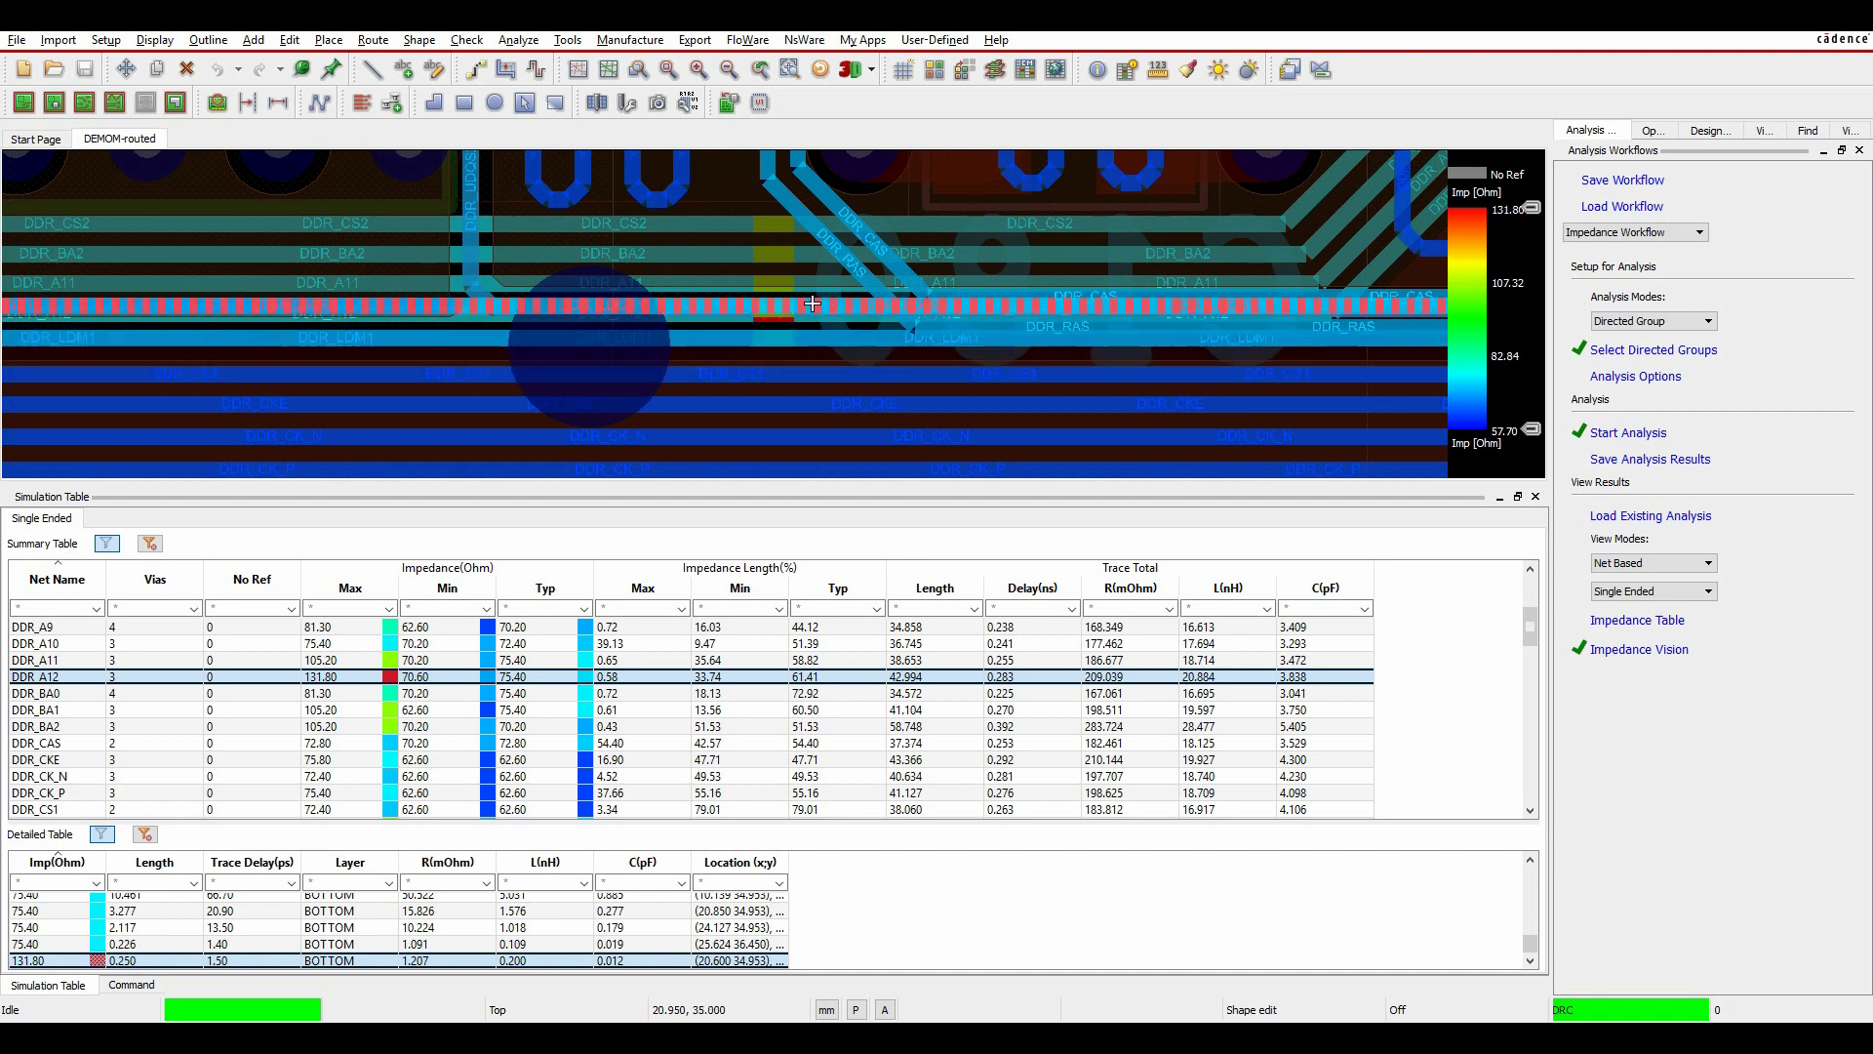
left_click(1764, 130)
left_click(1747, 193)
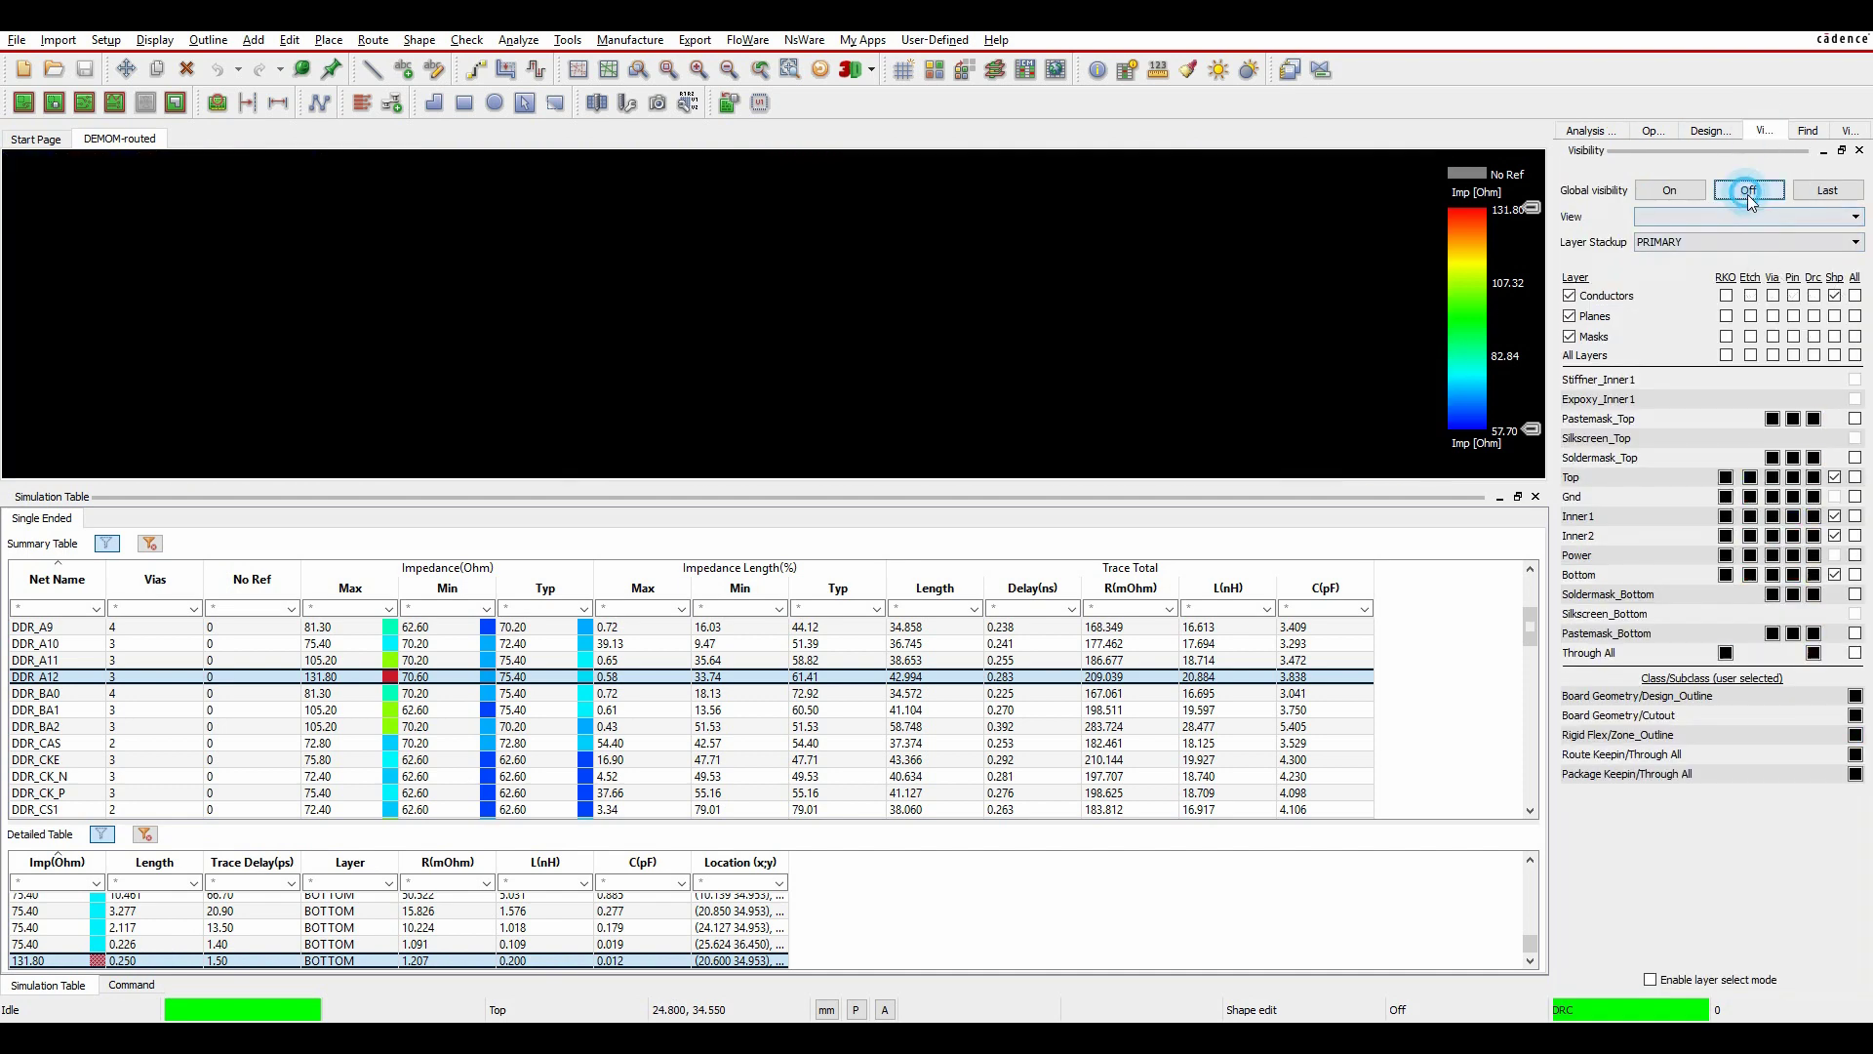
left_click(1855, 575)
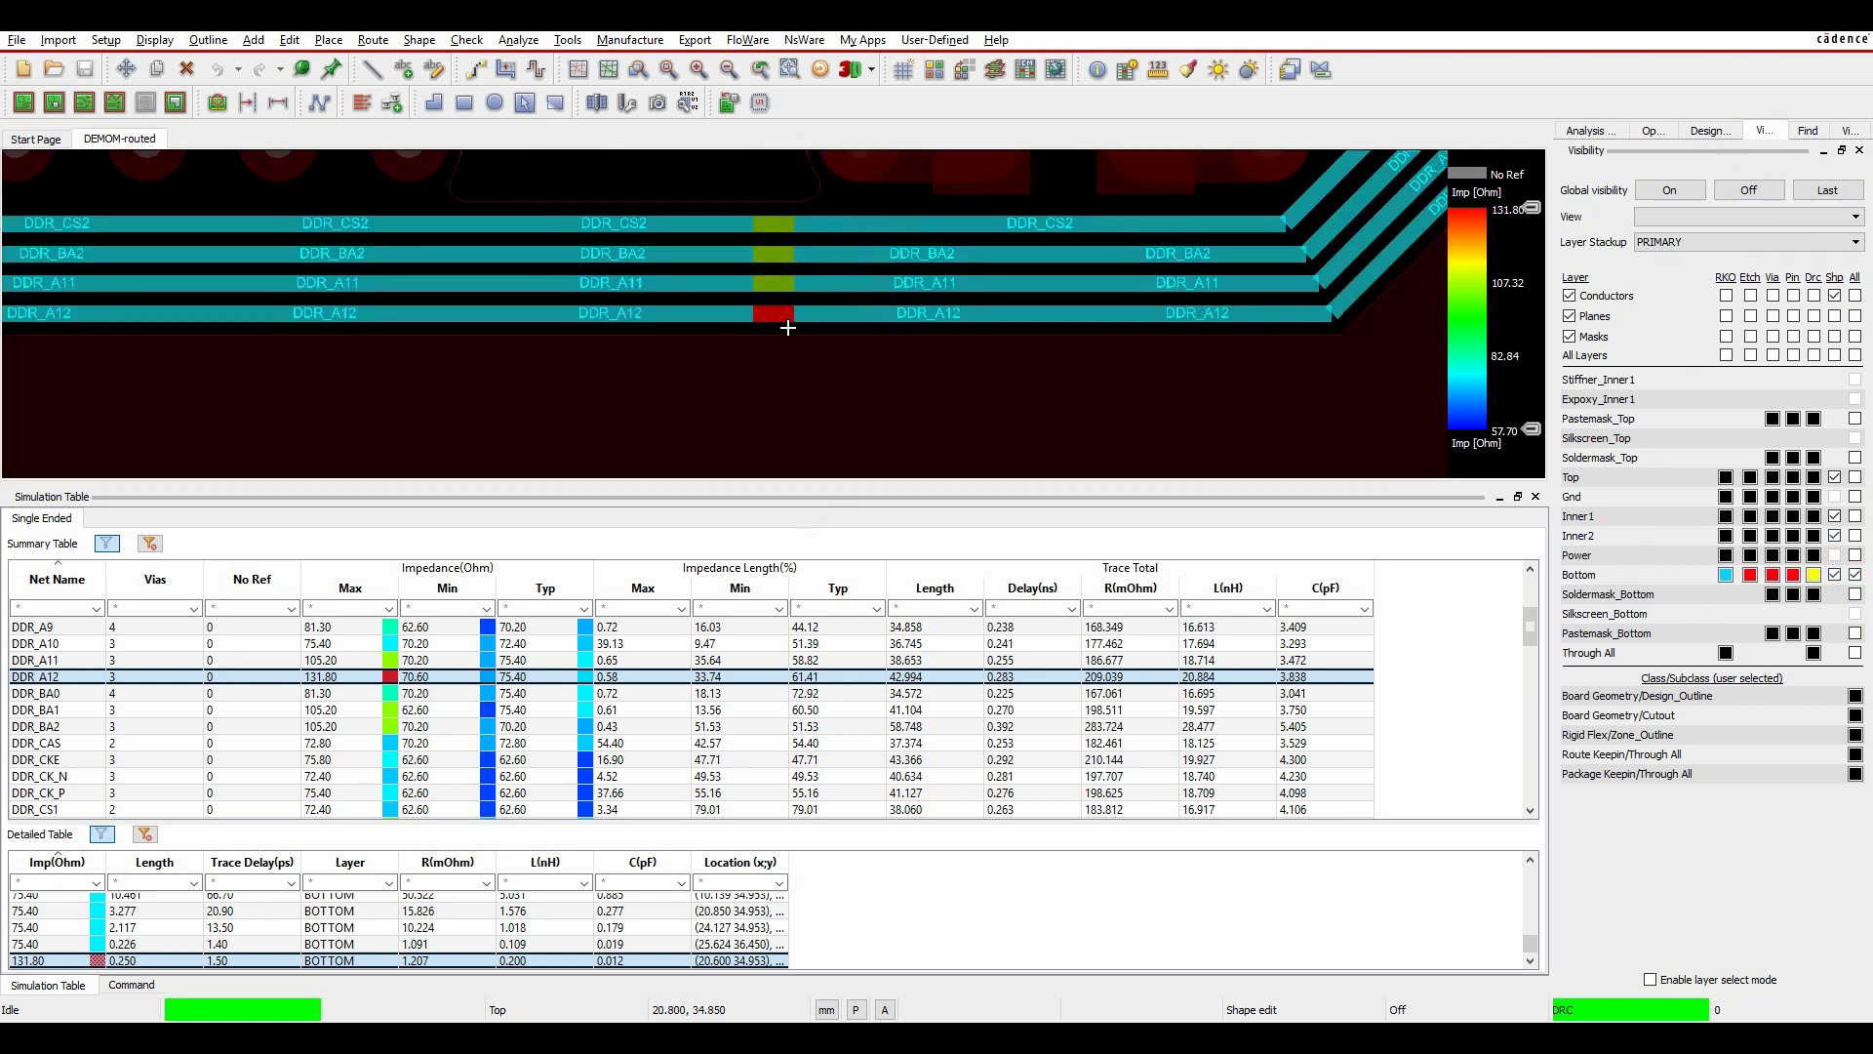
left_click(1854, 555)
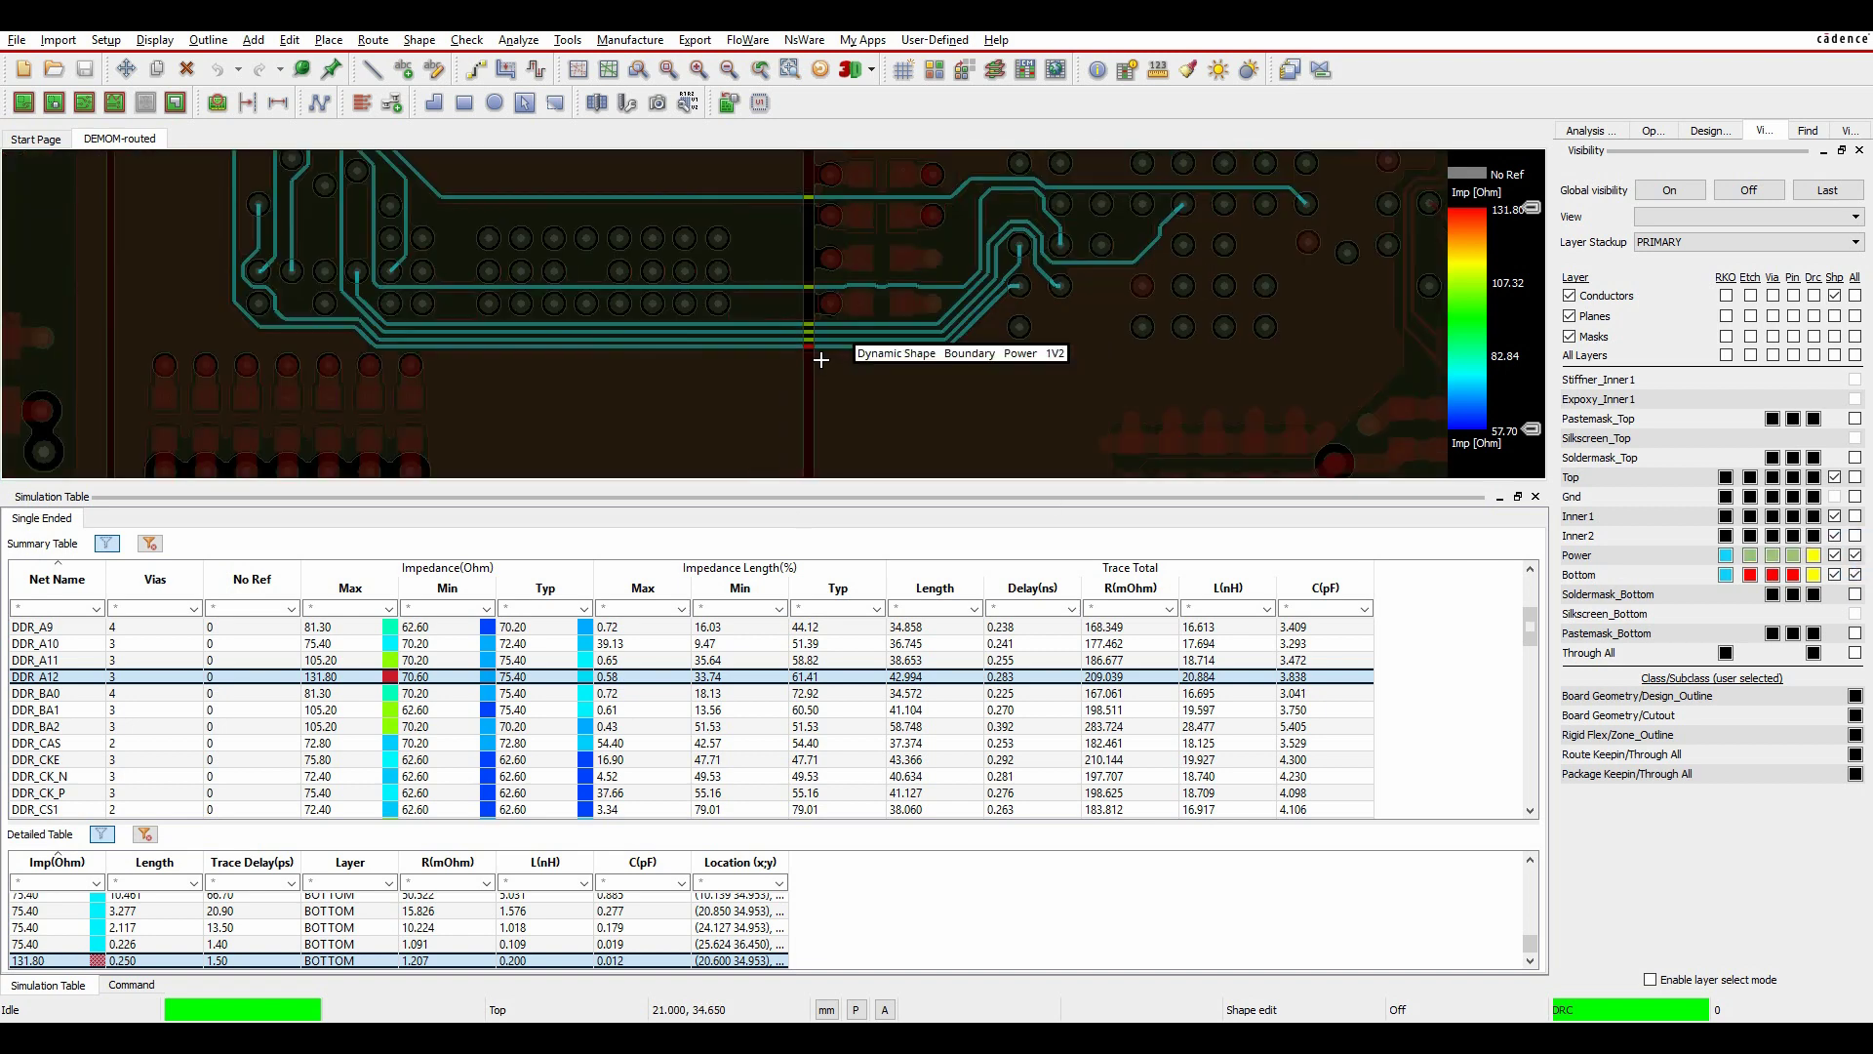
Step: Pan and zoom the board to inspect the Power plane split beneath the segment
middle_click_drag(823, 354, 810, 339)
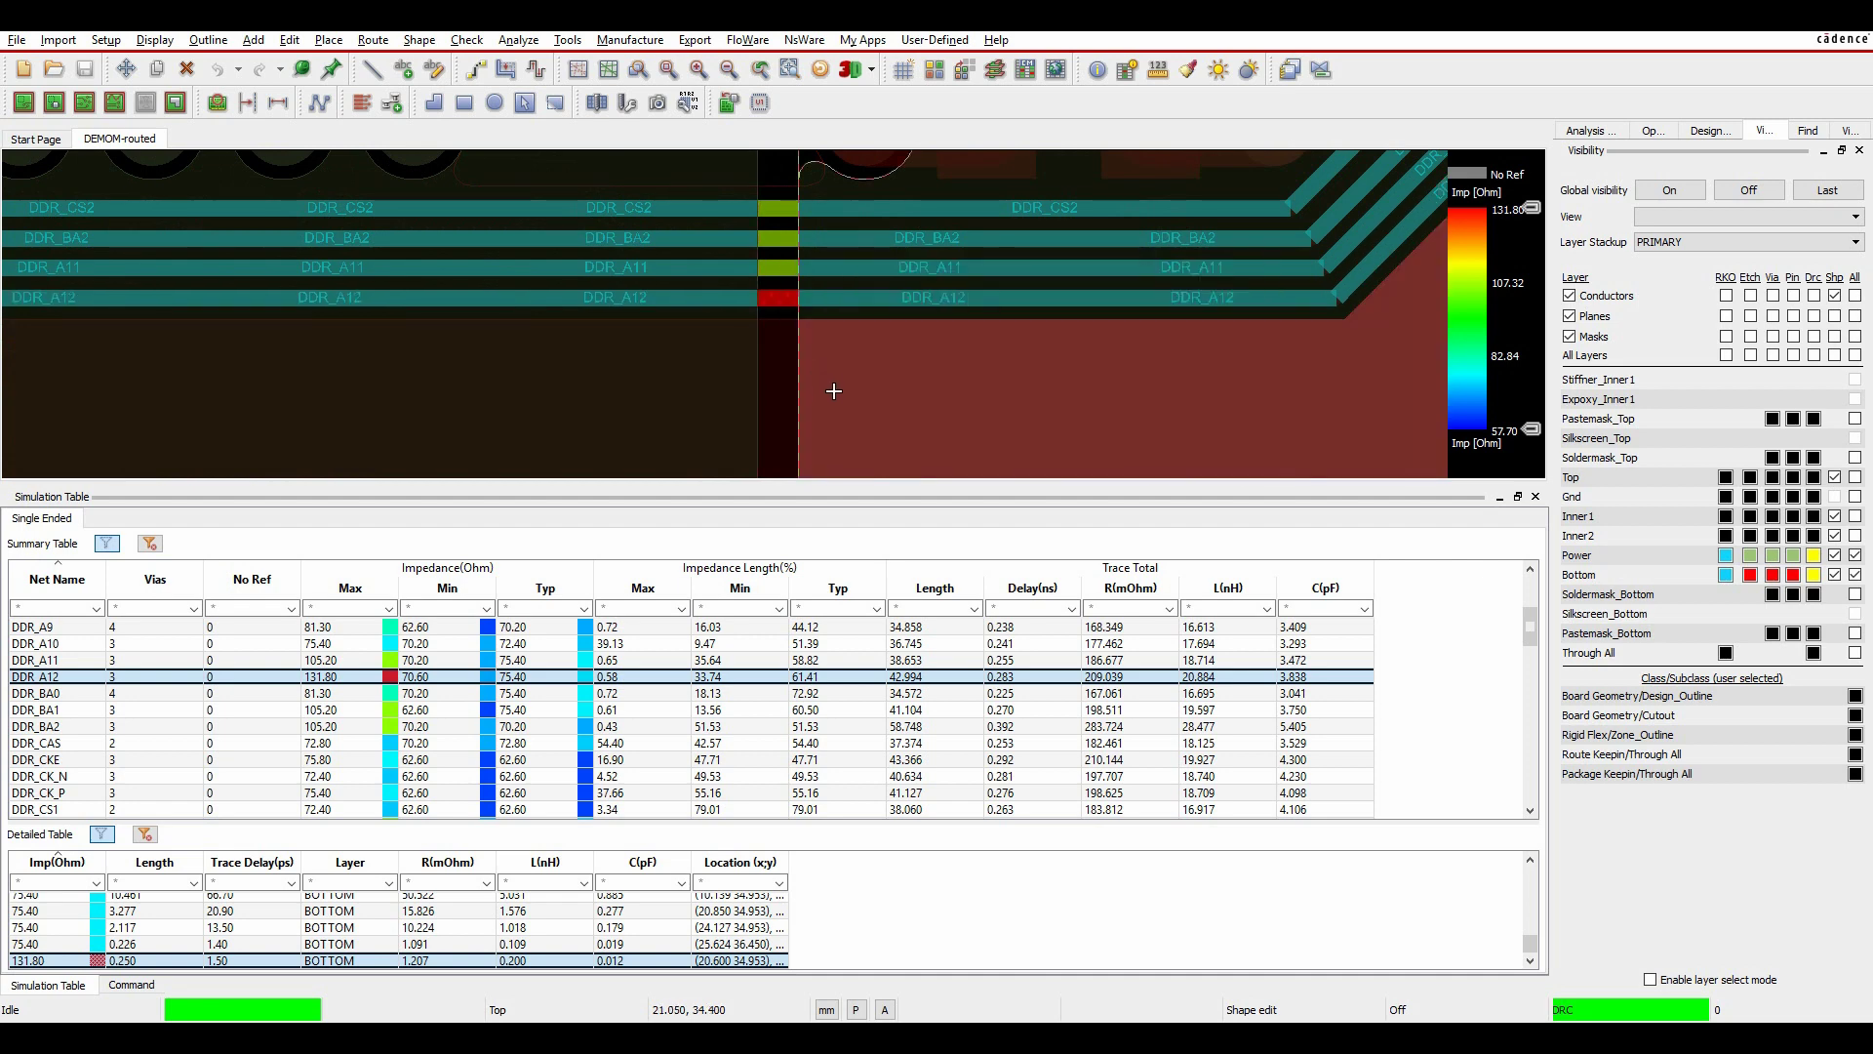
scroll(843, 397, "down", 2)
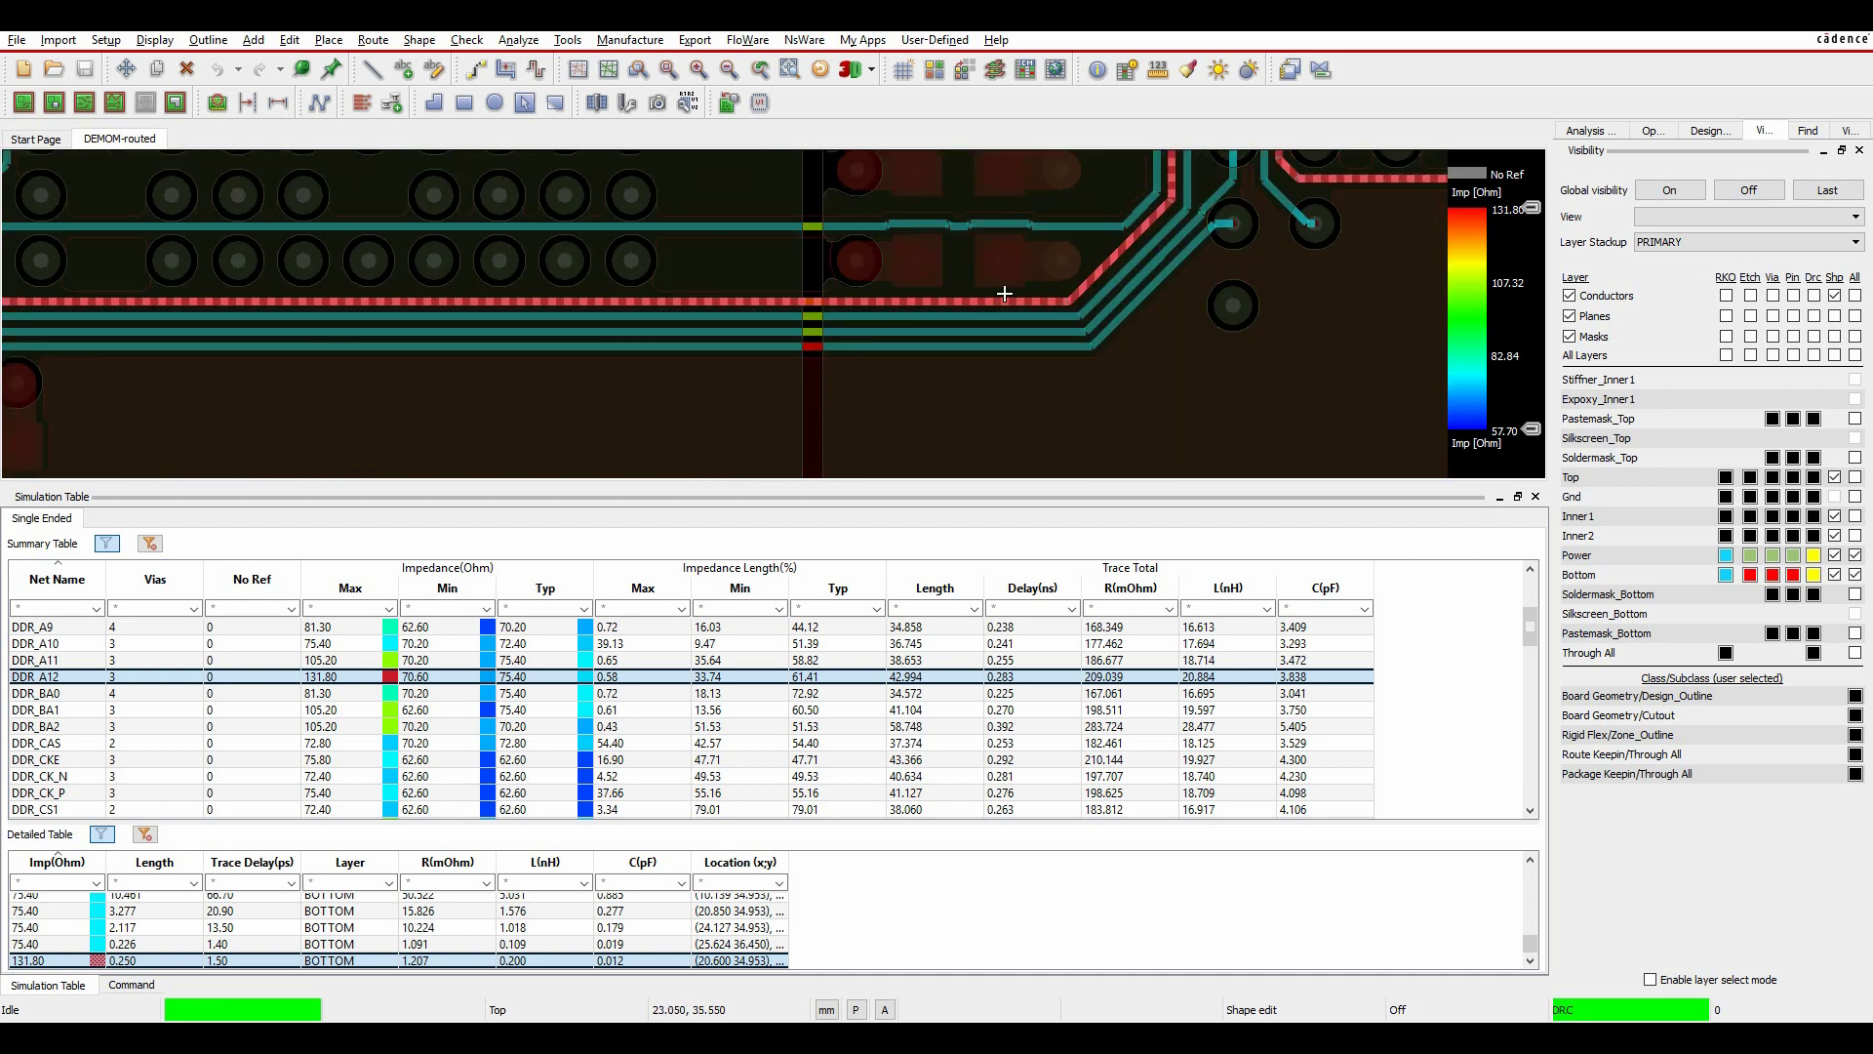
mouse_move(809, 230)
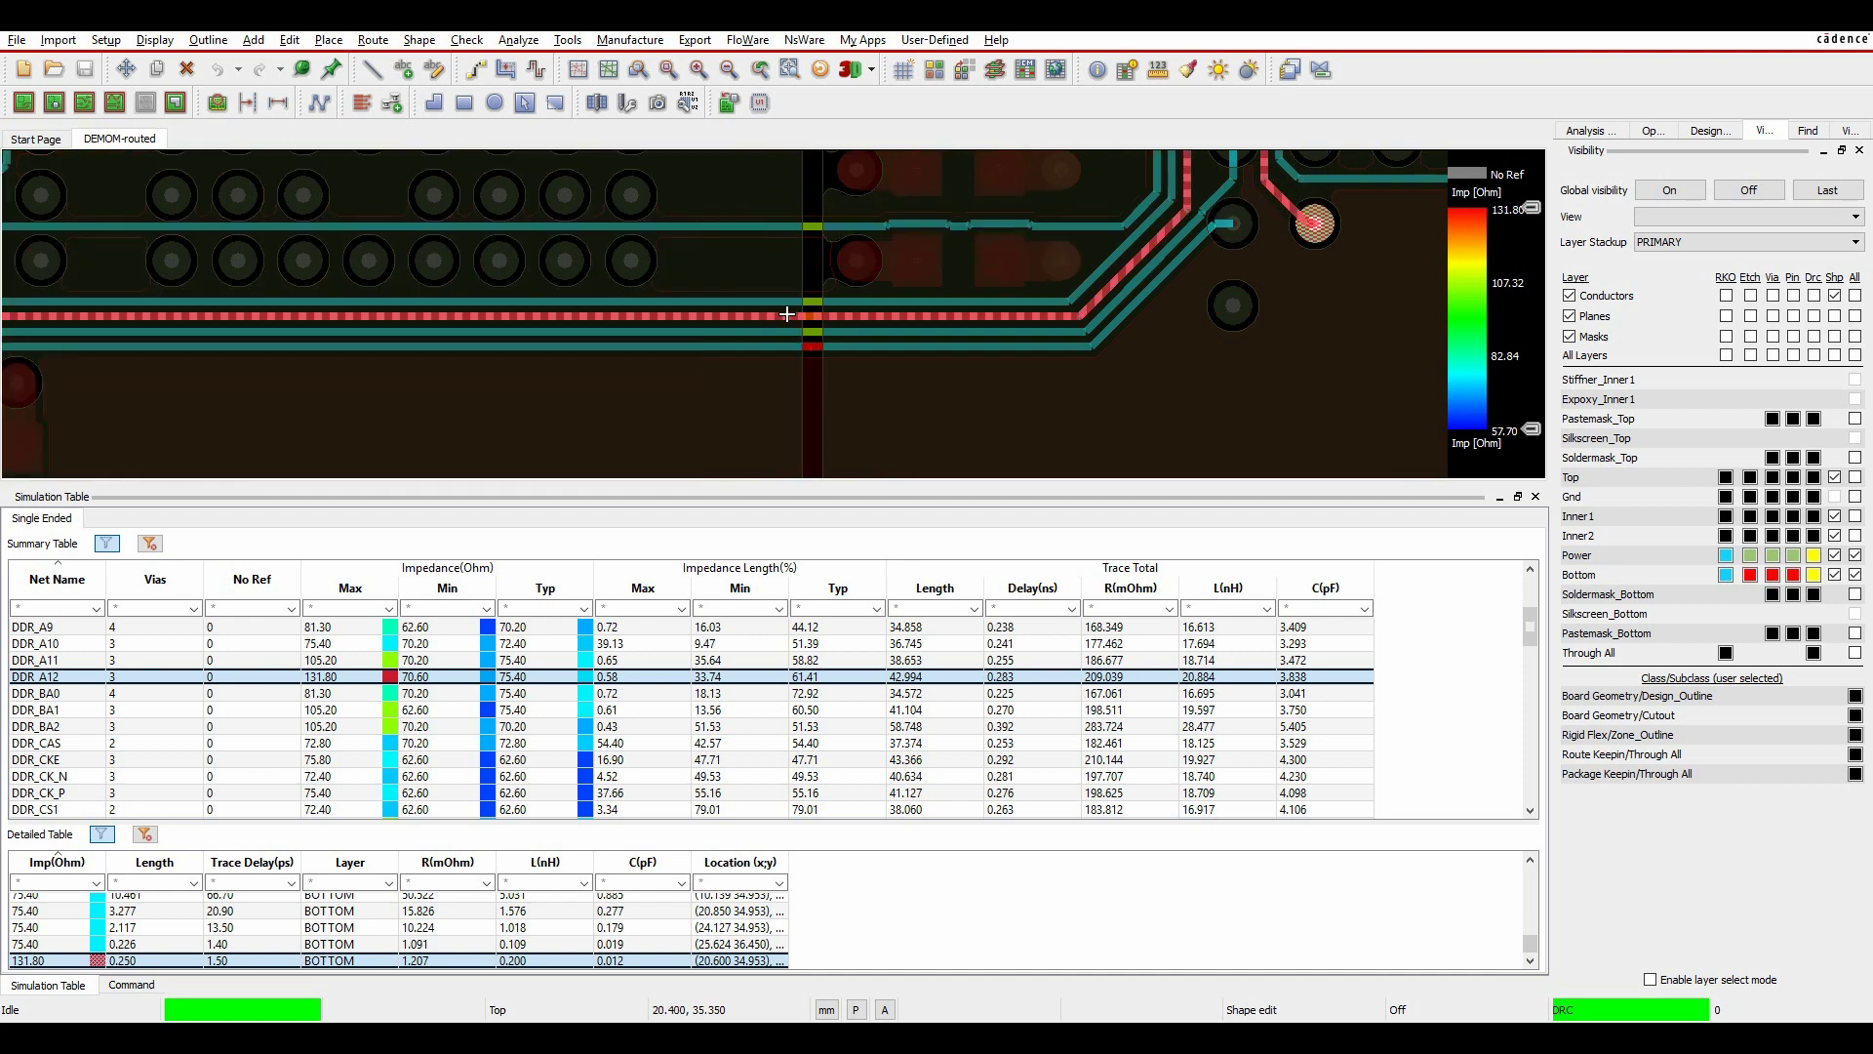
mouse_move(786, 314)
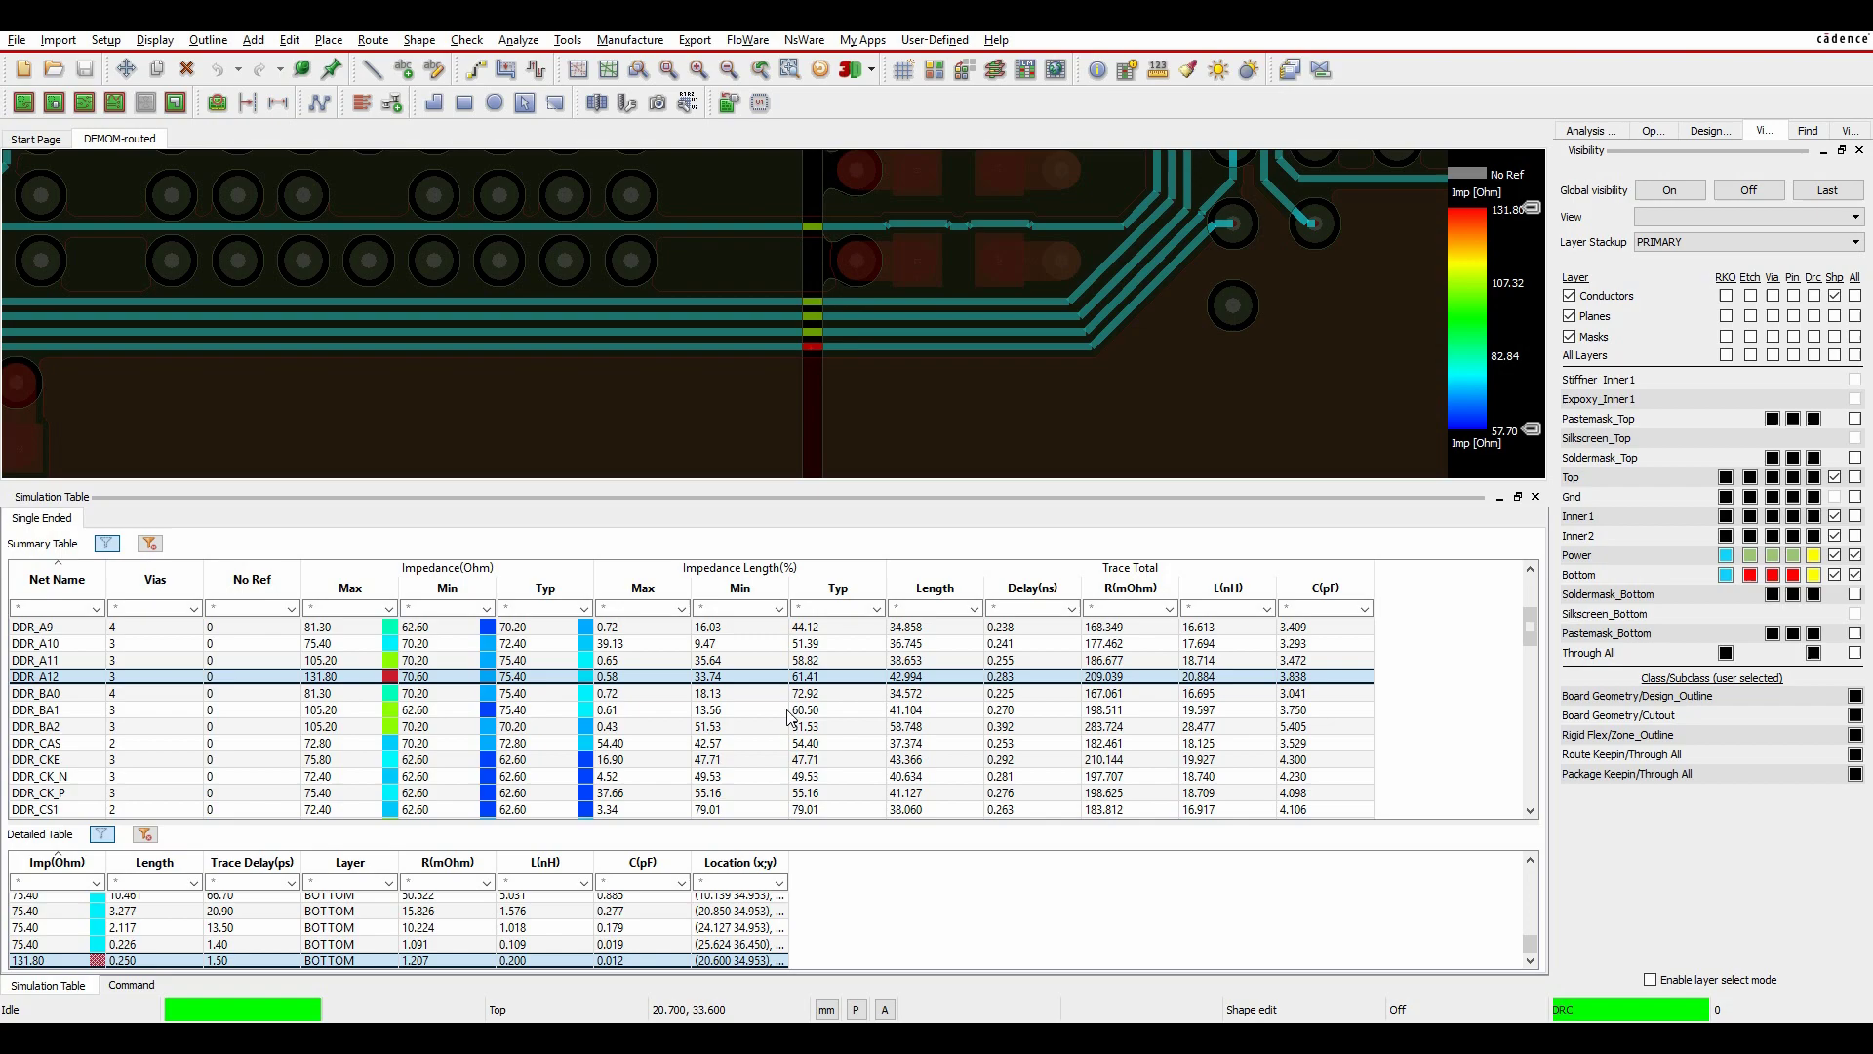